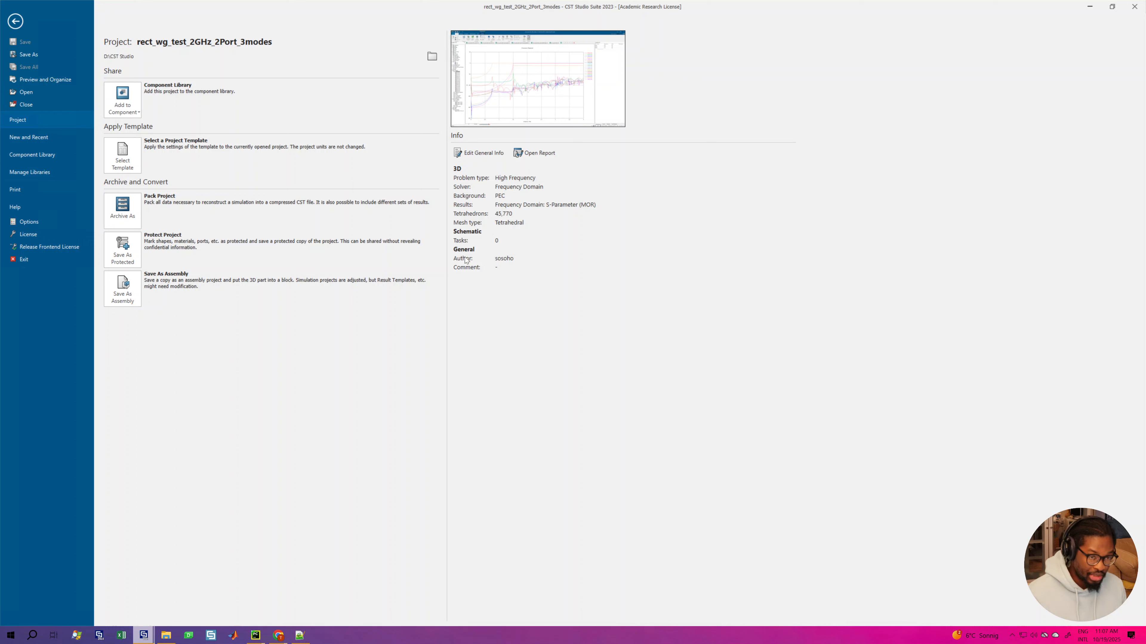
Step: Create an empty 3D High Frequency project and choose its solver type
{"action": "left_click", "coordinate": [41, 138]}
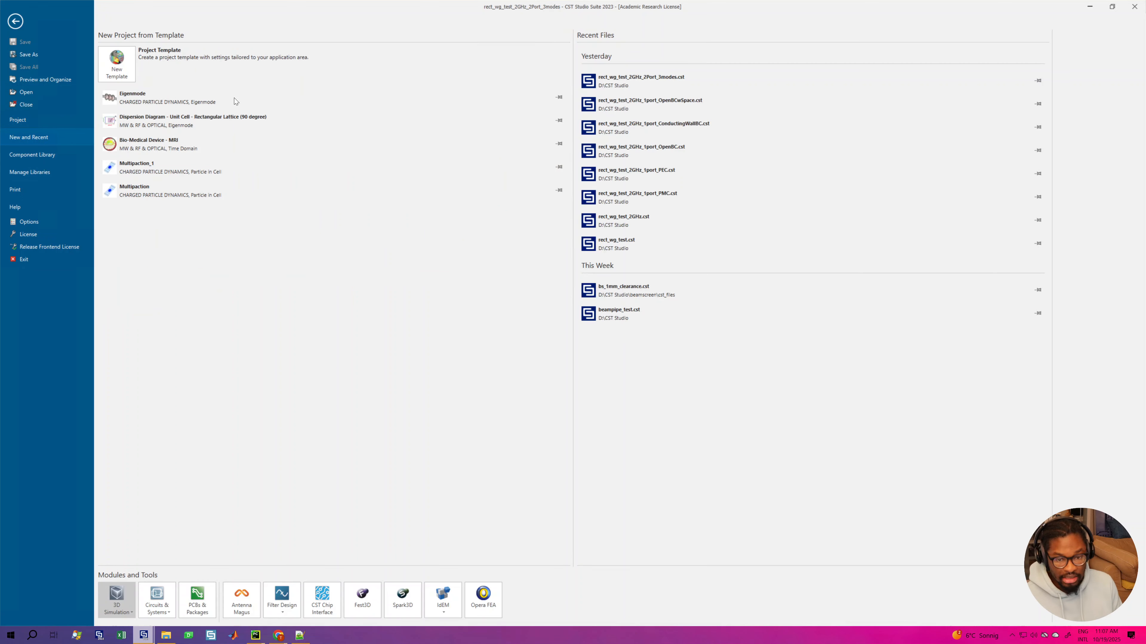
{"action": "left_click", "coordinate": [118, 602]}
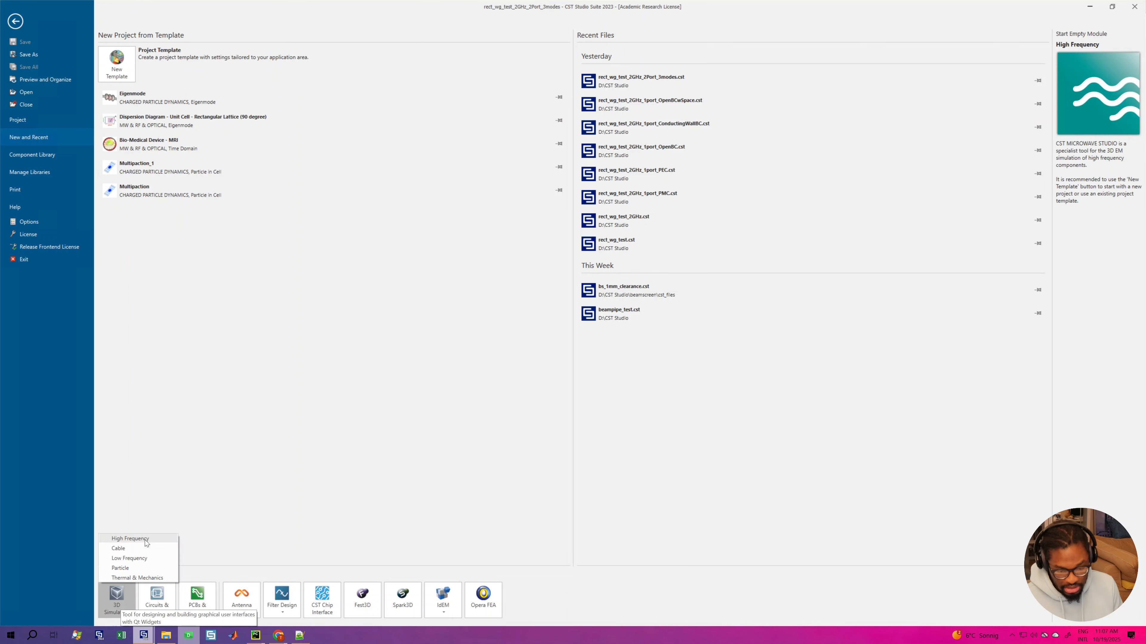
{"action": "left_click", "coordinate": [131, 539]}
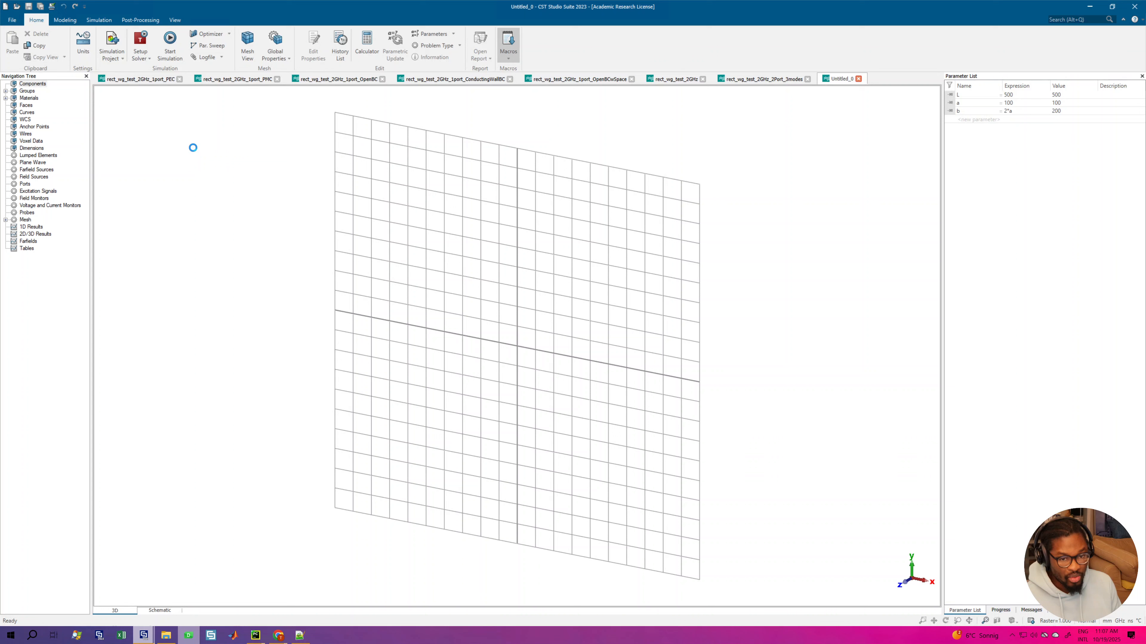
{"action": "left_click", "coordinate": [144, 61]}
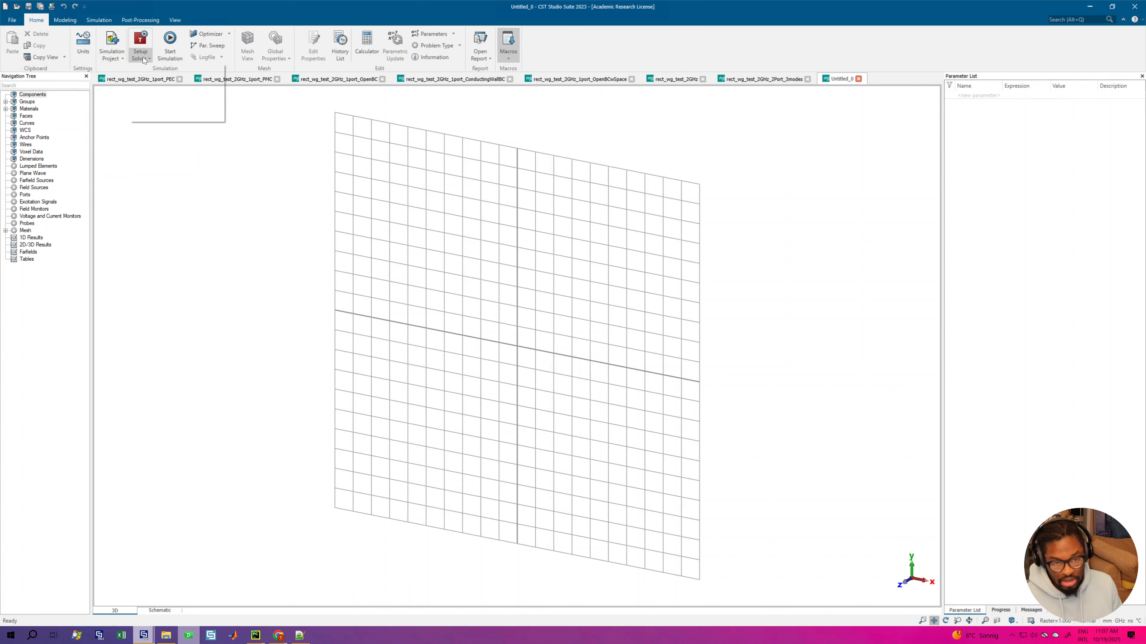
{"action": "left_click", "coordinate": [148, 79]}
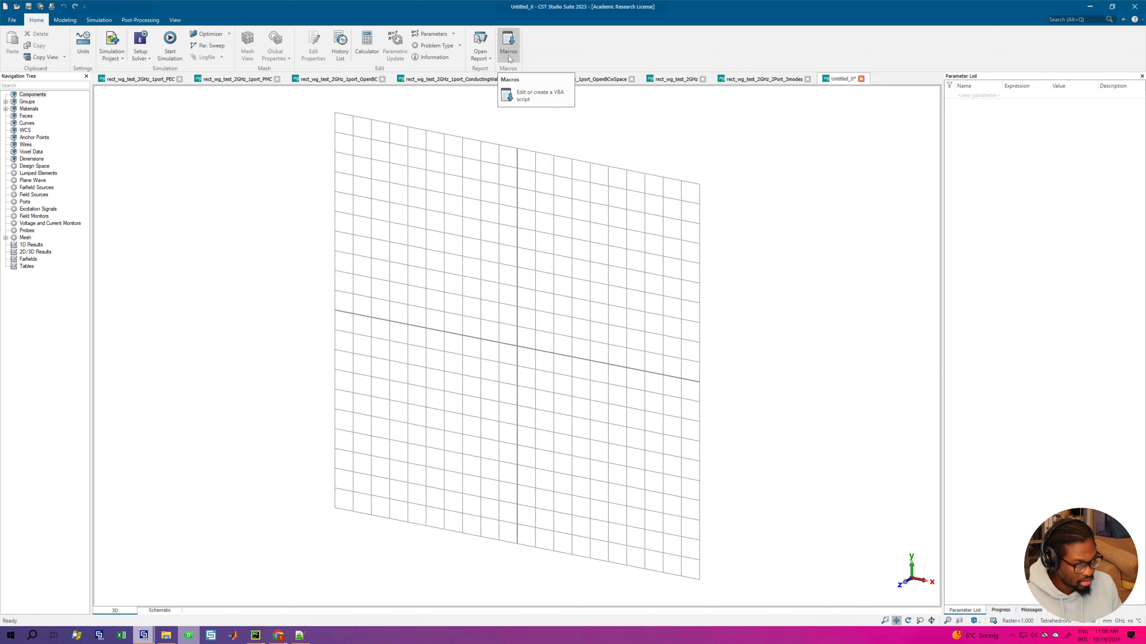
Step: Run the Superconducting Cavity construction macro from the Parts group to set up a half cell
{"action": "left_click", "coordinate": [508, 45]}
{"action": "mouse_move", "coordinate": [560, 87]}
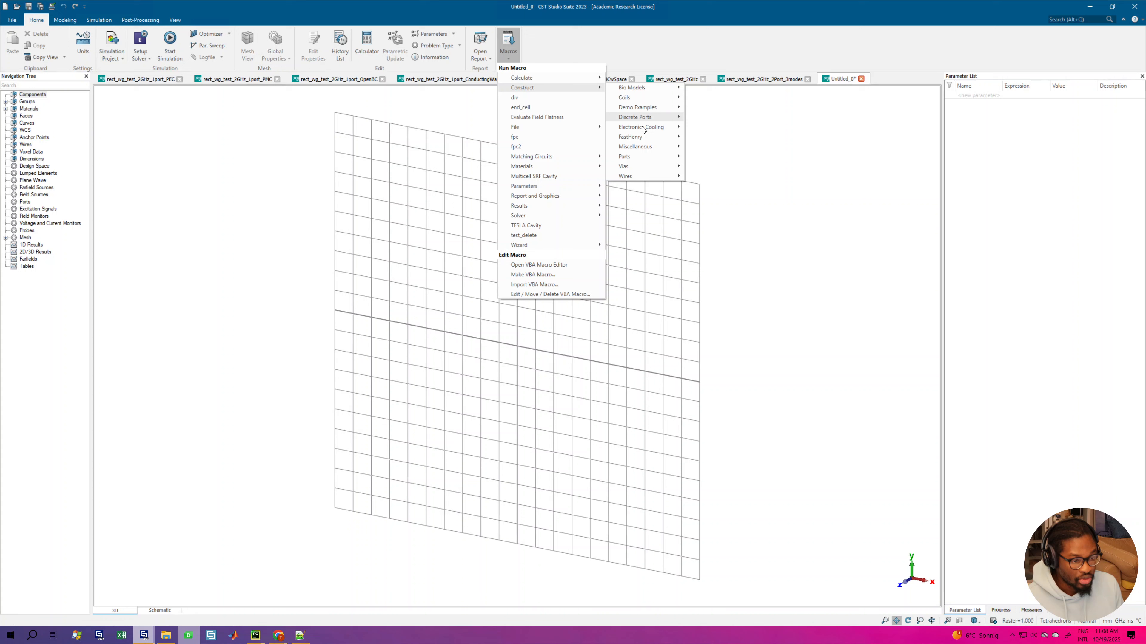
{"action": "mouse_move", "coordinate": [631, 156]}
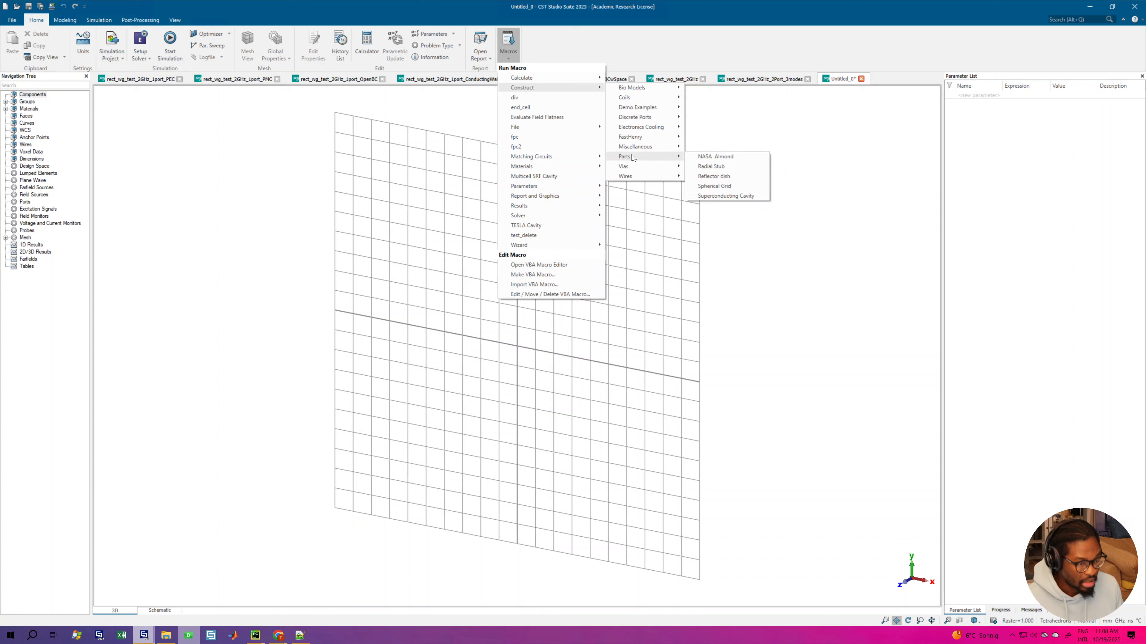
{"action": "left_click", "coordinate": [720, 197]}
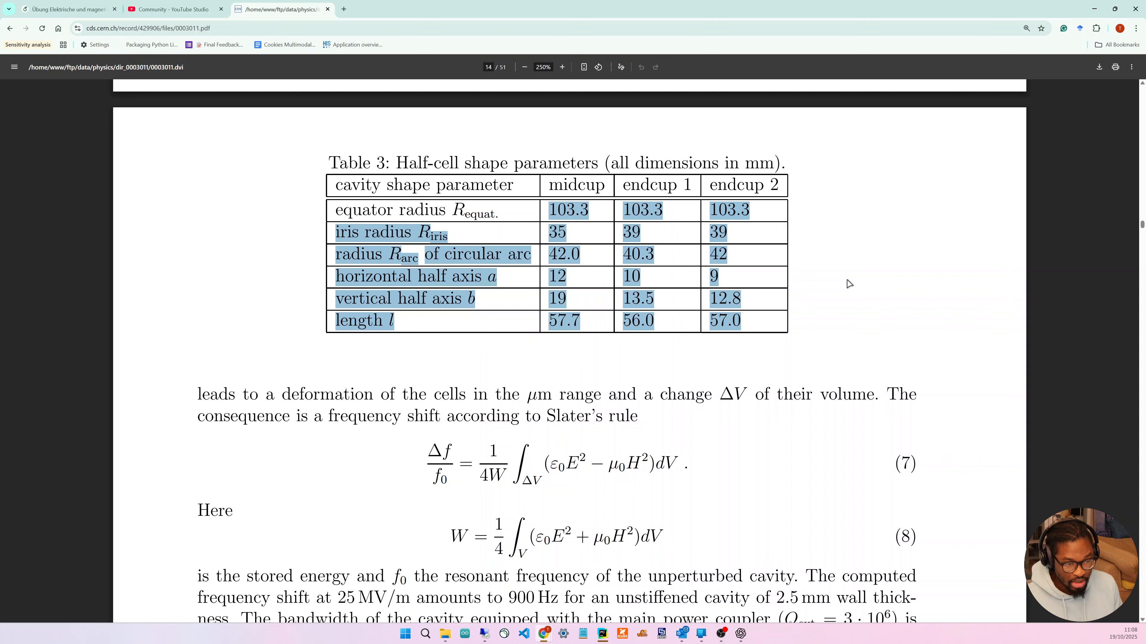
Step: Switch to the browser and examine the half-cell shape parameters for midcup, endcup 1 and endcup 2 in Table 3 of the TESLA cavities paper
{"action": "scroll", "coordinate": [733, 360], "scroll_direction": "up", "scroll_amount": 20}
{"action": "scroll", "coordinate": [733, 360], "scroll_direction": "down", "scroll_amount": 10}
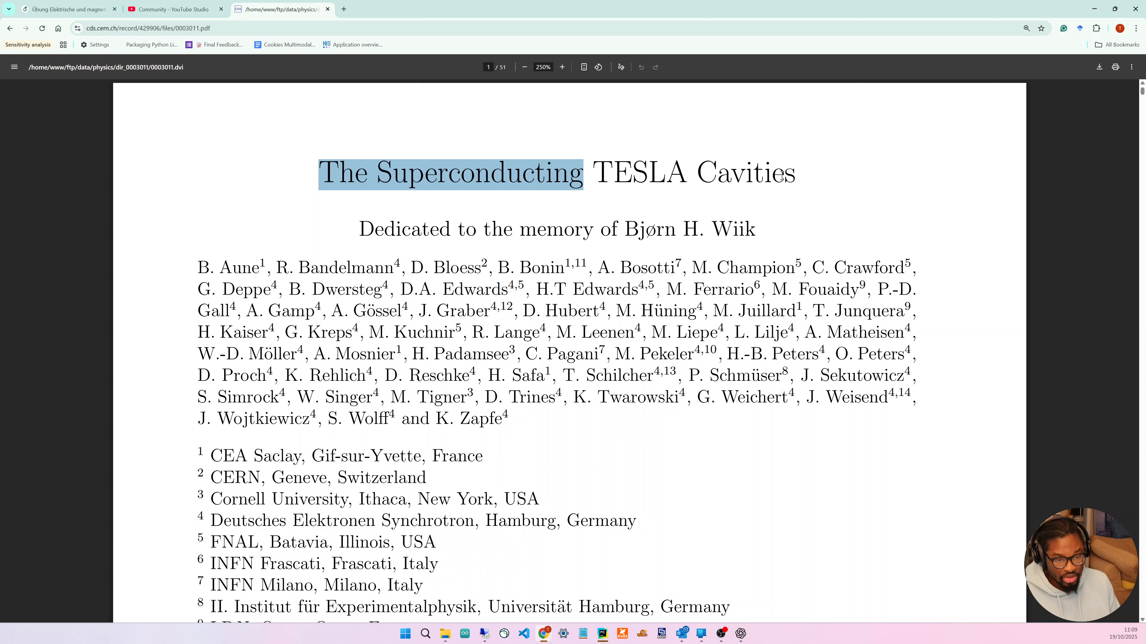
{"action": "left_click_drag", "start_coordinate": [781, 176], "coordinate": [796, 176]}
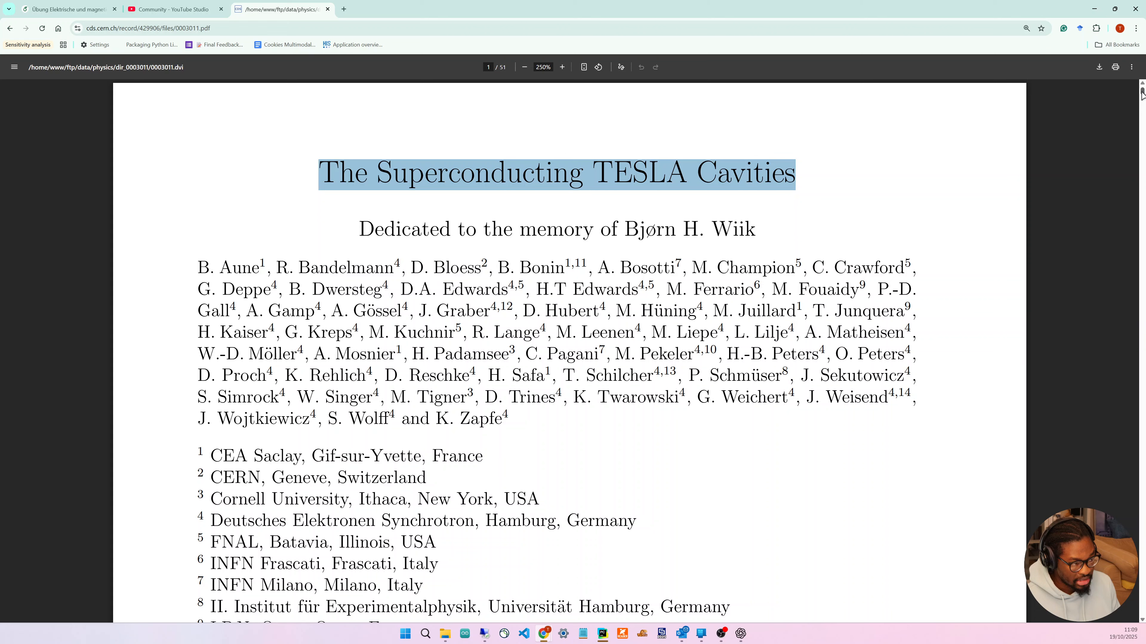
{"action": "left_click_drag", "start_coordinate": [1143, 94], "coordinate": [1142, 266]}
{"action": "scroll", "coordinate": [656, 199], "scroll_direction": "up", "scroll_amount": 10}
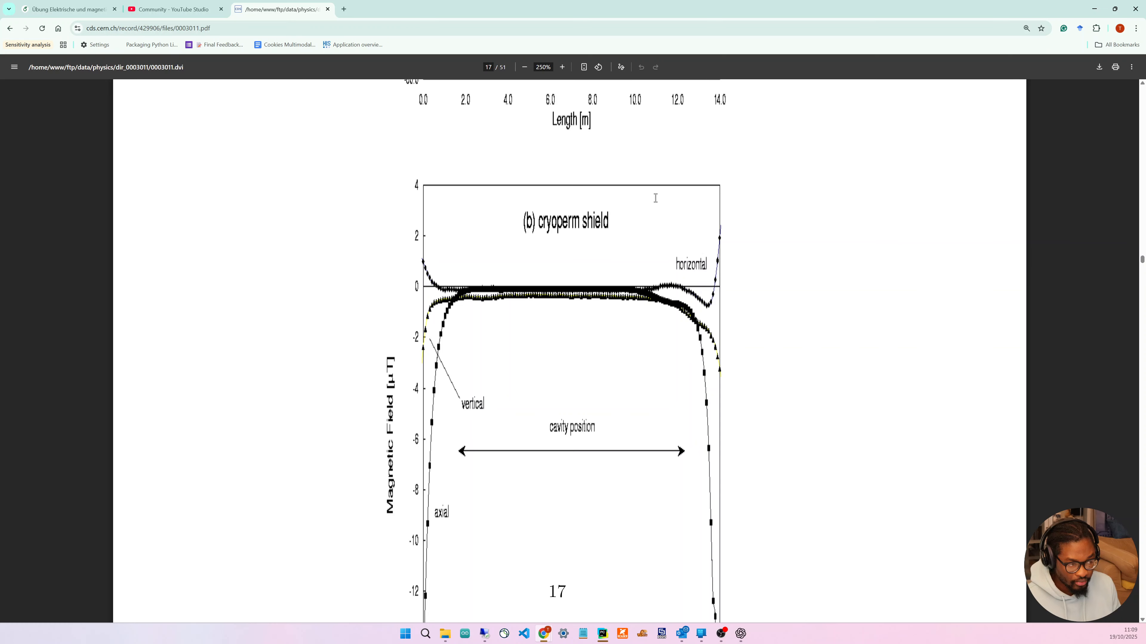
{"action": "scroll", "coordinate": [656, 198], "scroll_direction": "up", "scroll_amount": 20}
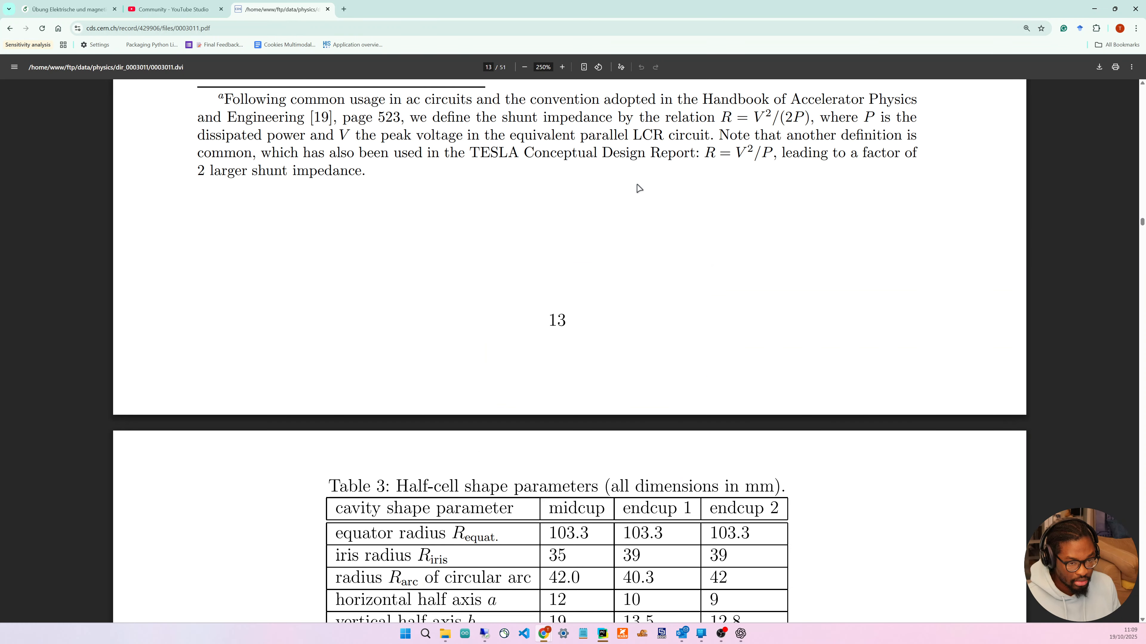
{"action": "scroll", "coordinate": [637, 185], "scroll_direction": "down", "scroll_amount": 3}
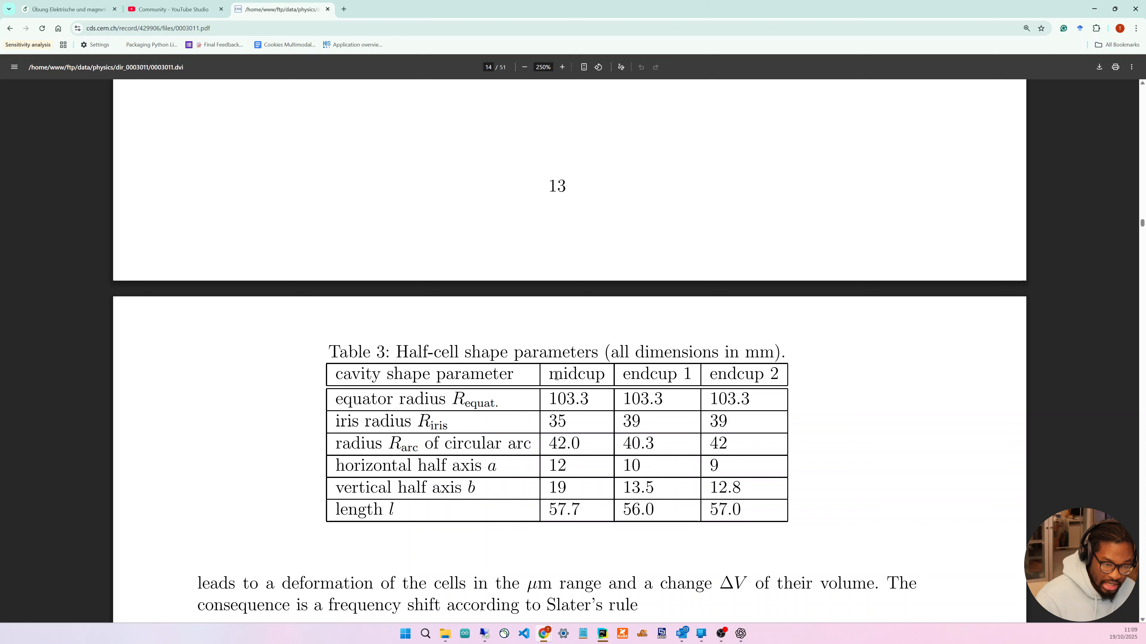
{"action": "left_click_drag", "start_coordinate": [556, 378], "coordinate": [734, 494]}
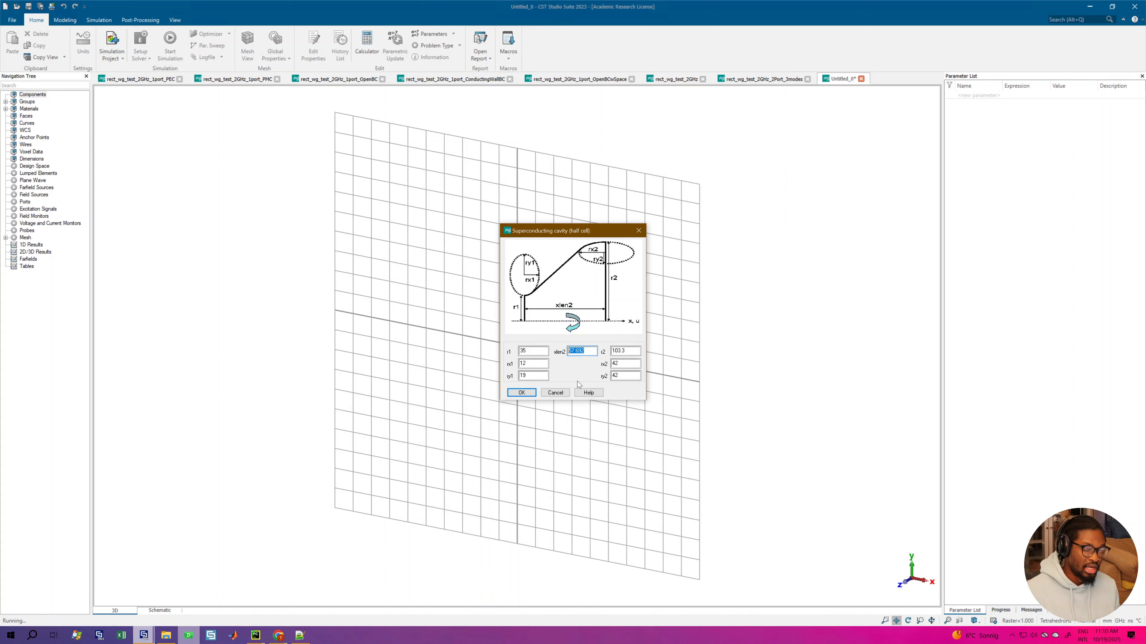
Step: Build the superconducting half cell with the macro's default dimensions and undo its creation
{"action": "key", "text": "Return"}
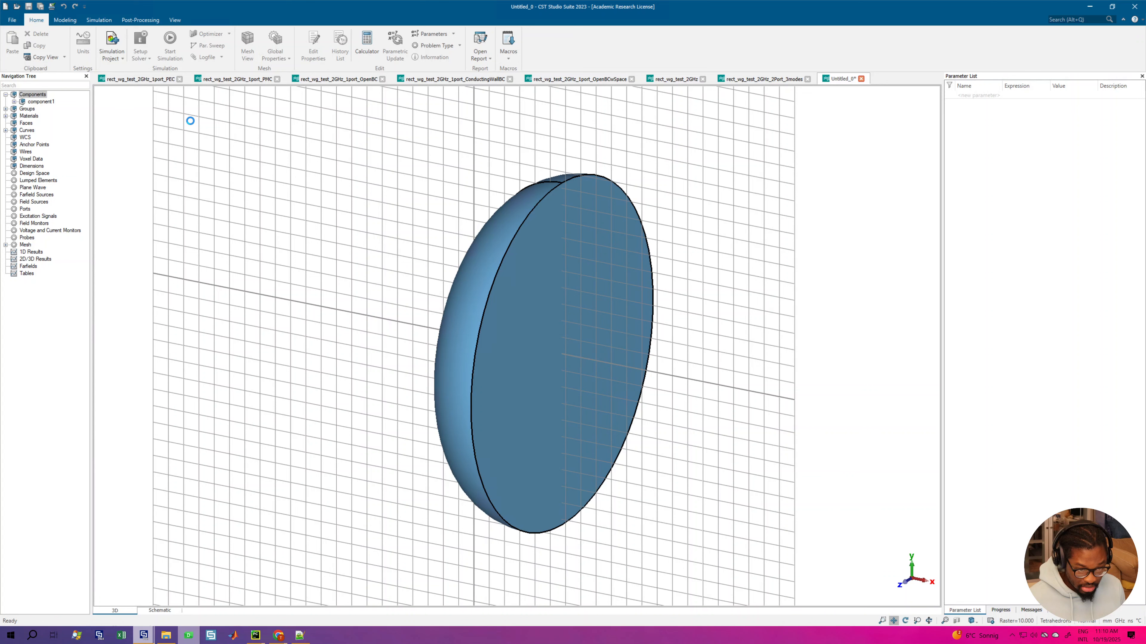
{"action": "key", "text": "ctrl+z"}
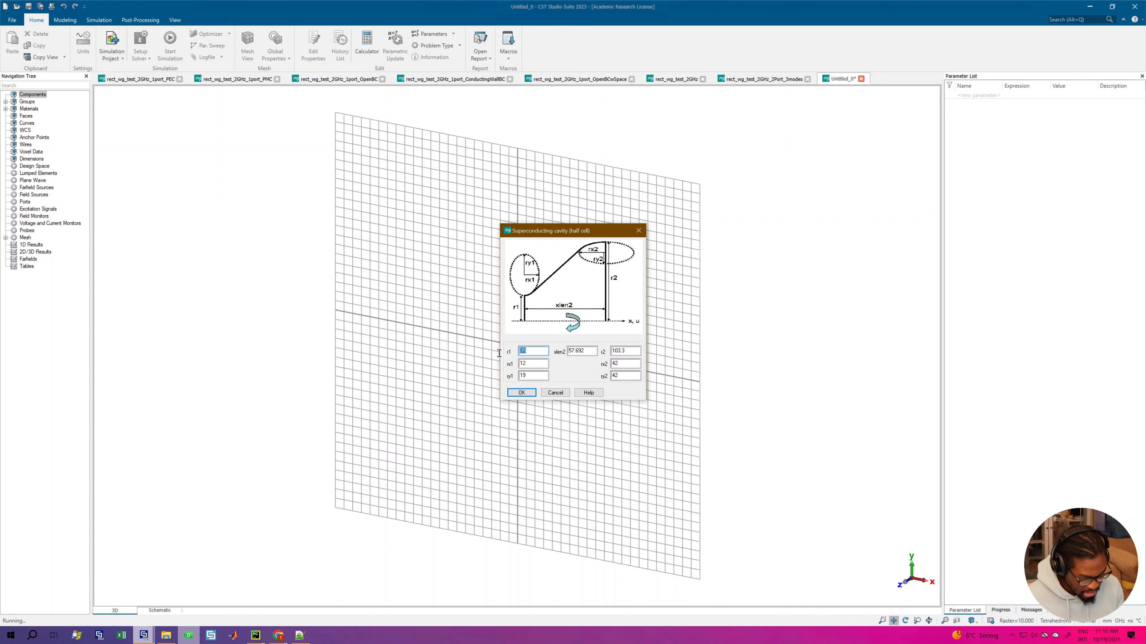
Step: Try to build the half cell parametrically with r1 as Ri, xlen2 as L, r2 as Req and rx1 as ai
{"action": "type", "text": "Ri"}
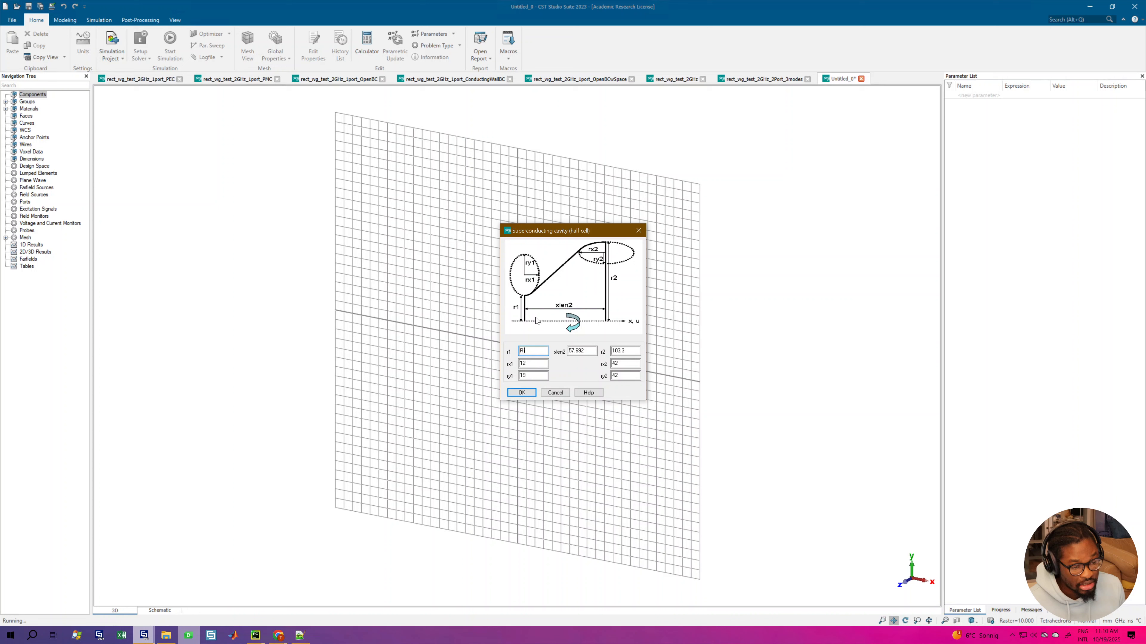
{"action": "key", "text": "Tab"}
{"action": "type", "text": "L"}
{"action": "key", "text": "Tab"}
{"action": "type", "text": "Req"}
{"action": "key", "text": "Tab"}
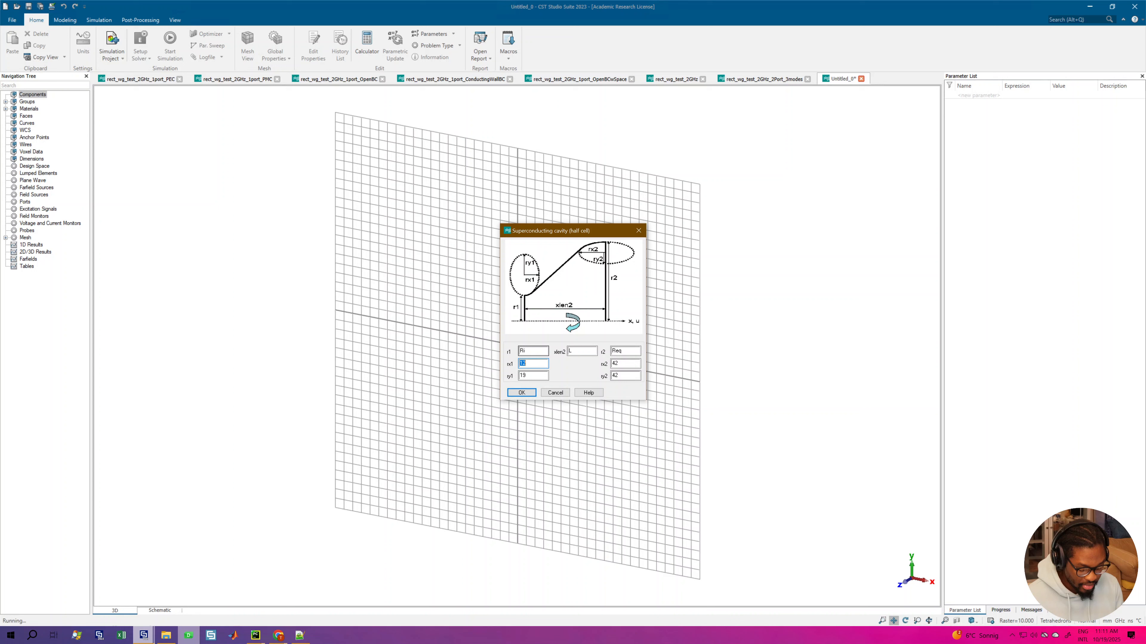
{"action": "type", "text": "ai"}
{"action": "key", "text": "Tab"}
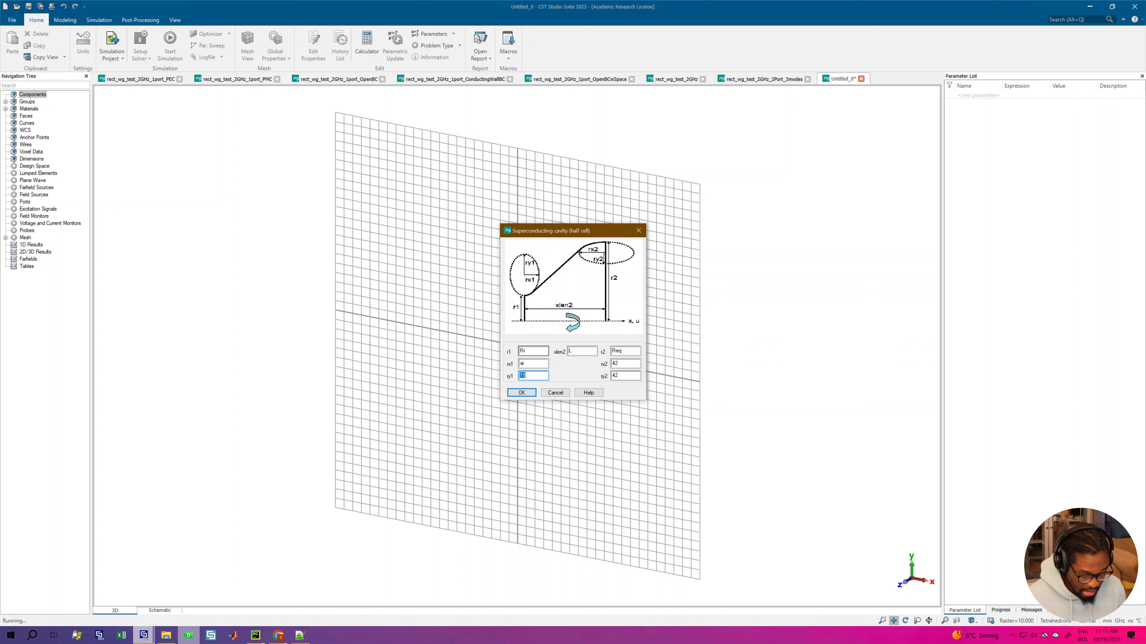
{"action": "key", "text": "Return"}
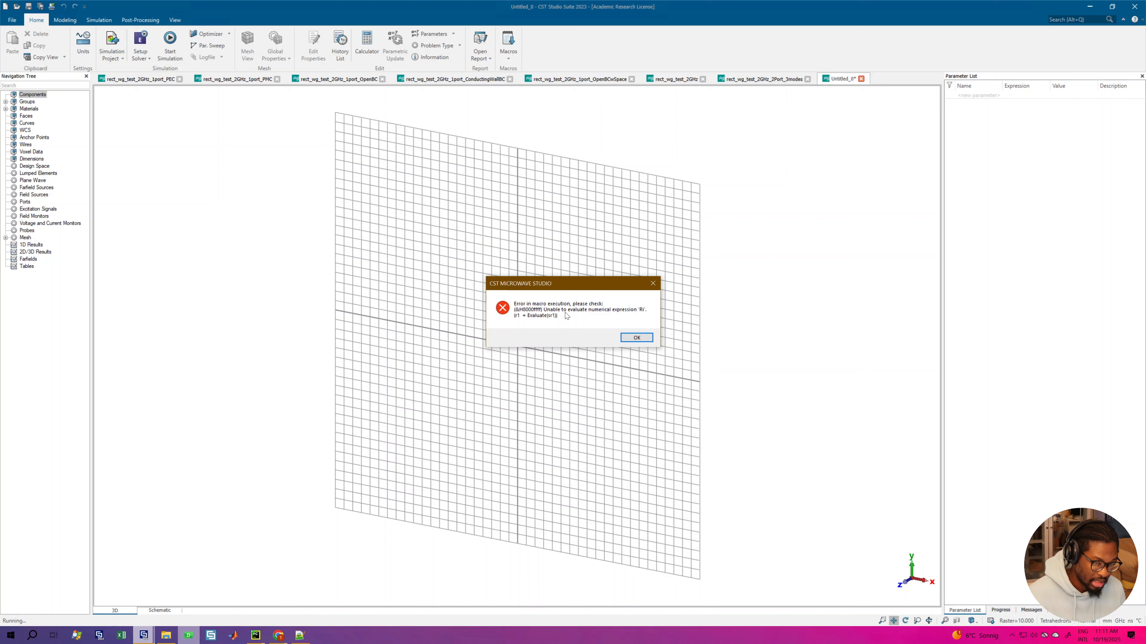
{"action": "left_click", "coordinate": [636, 338]}
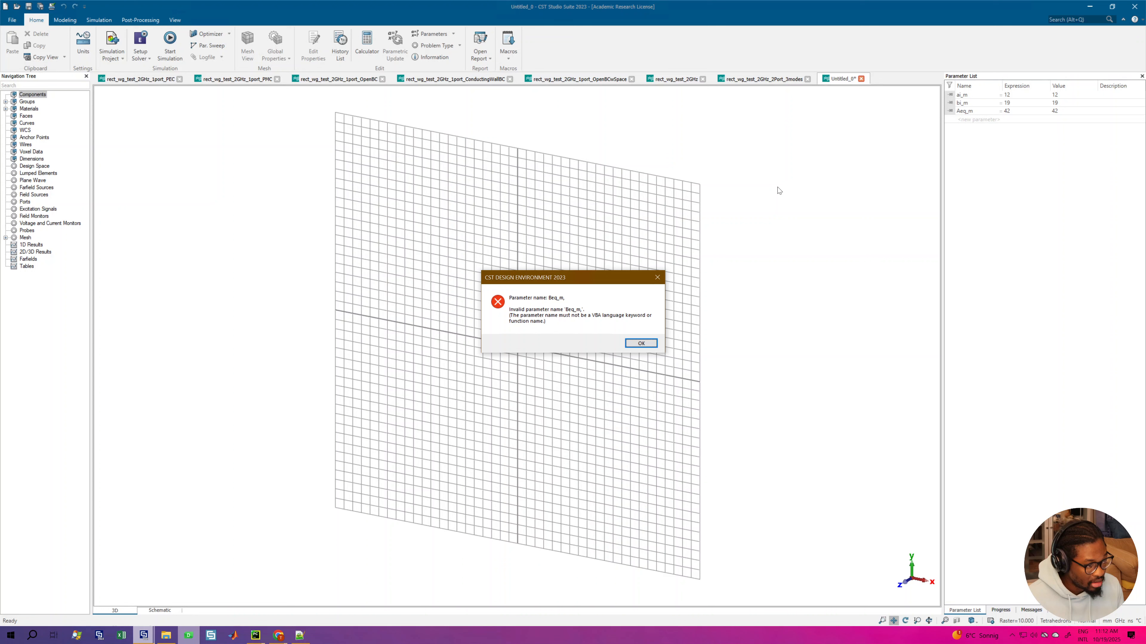
Step: Define the mid-cell parameters Beq_m = 42, Ri_m = 35, Req = 103.3 and L_m = 299792458/(1.3e6)/4, checking the length expression in the calculator
{"action": "key", "text": "Return"}
{"action": "left_click", "coordinate": [981, 120]}
{"action": "type", "text": "Beq_m"}
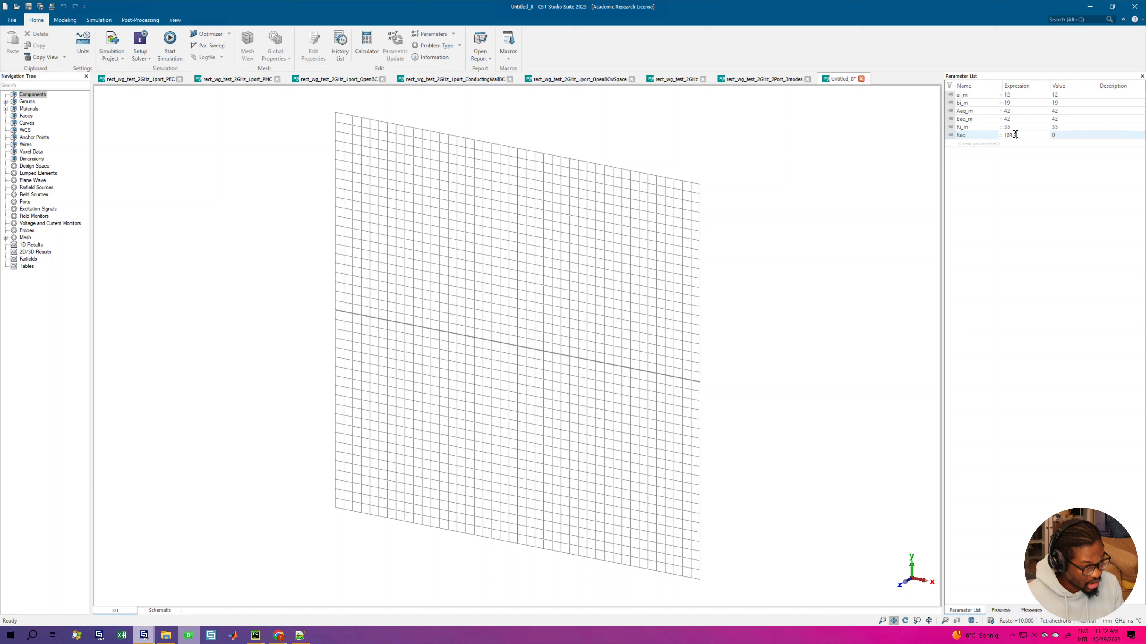
{"action": "key", "text": "Return"}
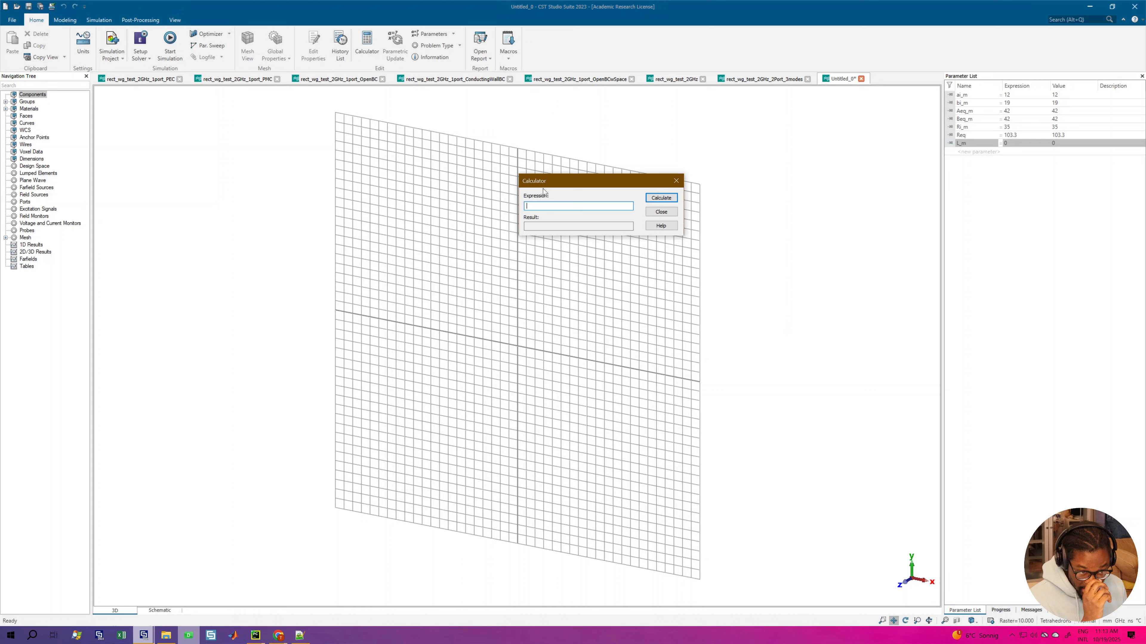
{"action": "type", "text": "299792458/(1.3e6)/4"}
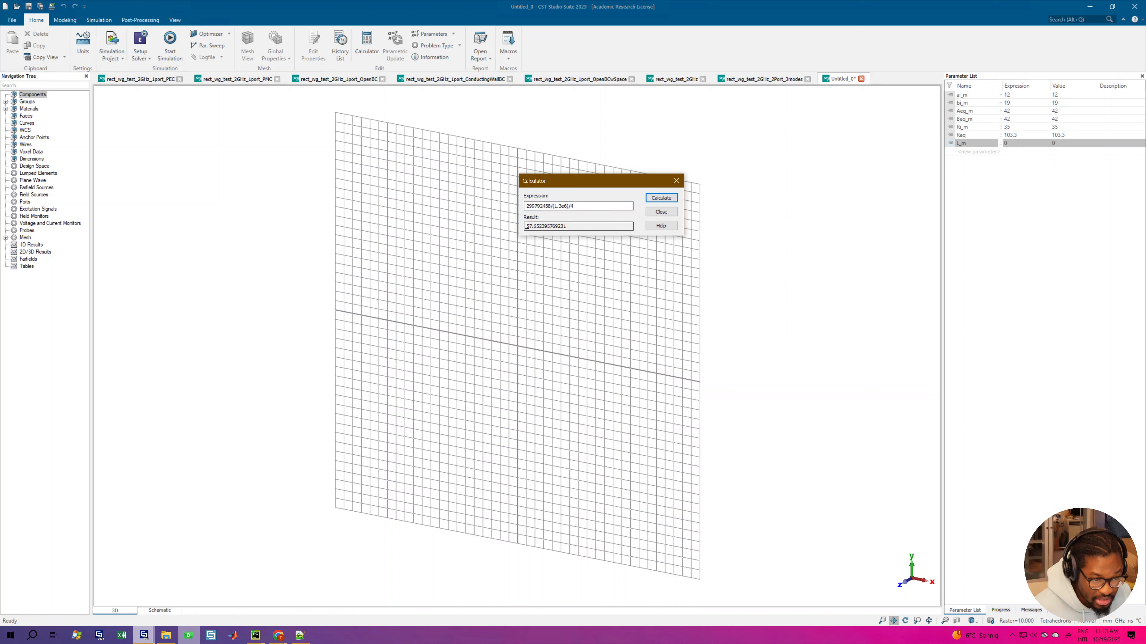
{"action": "left_click_drag", "start_coordinate": [527, 226], "coordinate": [547, 227]}
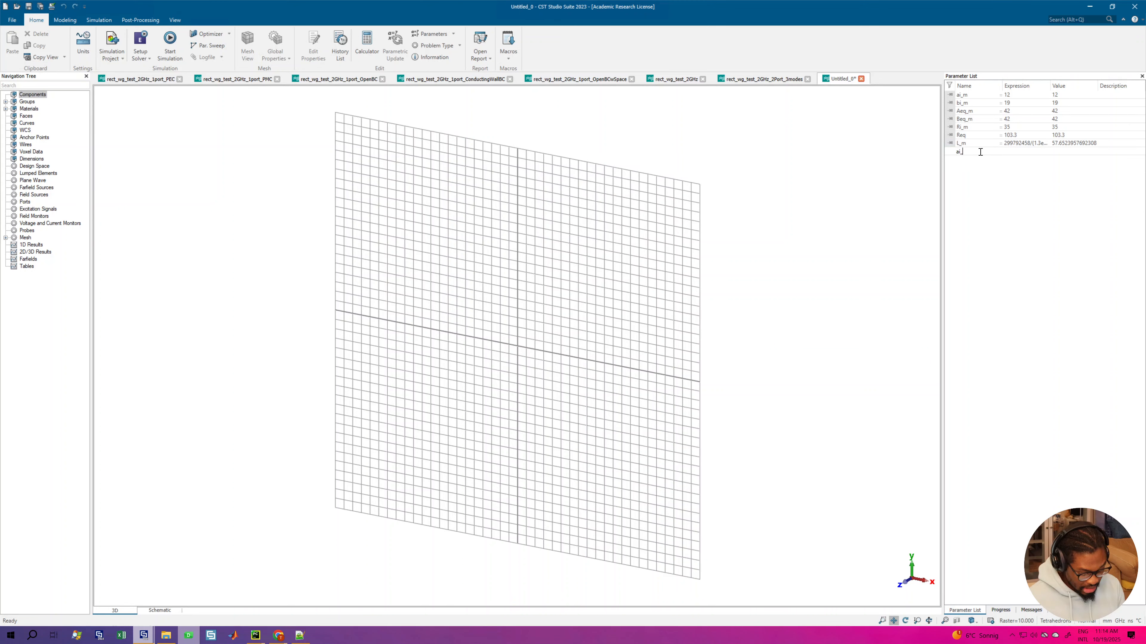
Step: Define the left end-cell parameters ai_l = 10, bi_l = 13.5, Aeq_l = 40.3, Beq_l = 40.3 and Ri_l = 39
{"action": "type", "text": "eq"}
{"action": "key", "text": "Return"}
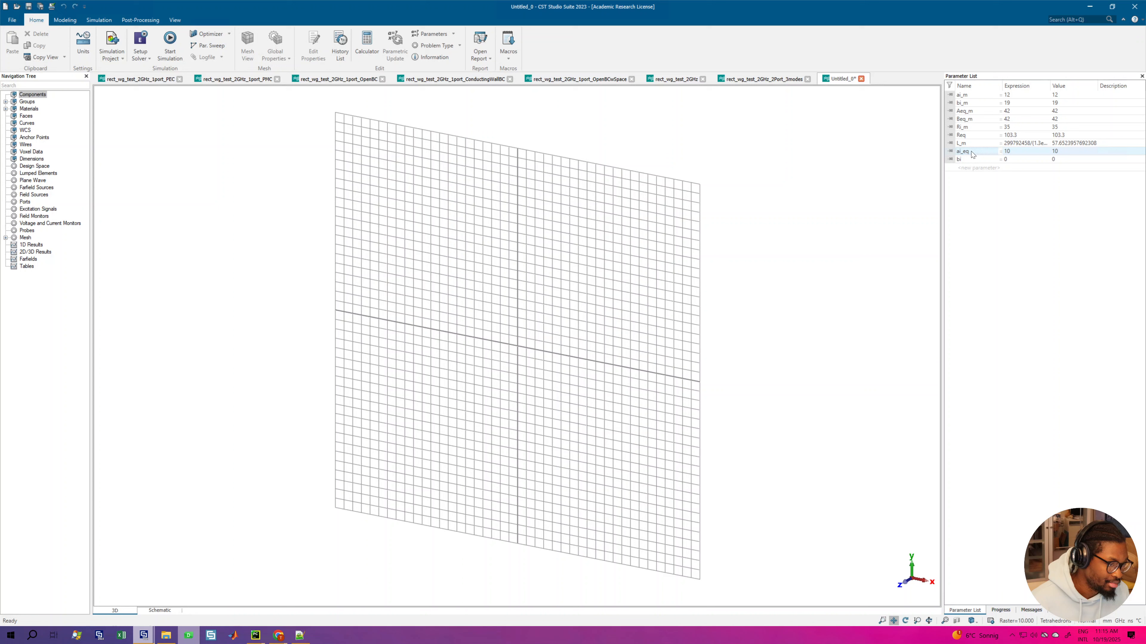
{"action": "left_click", "coordinate": [971, 151]}
{"action": "key", "text": "BackSpace"}
{"action": "key", "text": "BackSpace"}
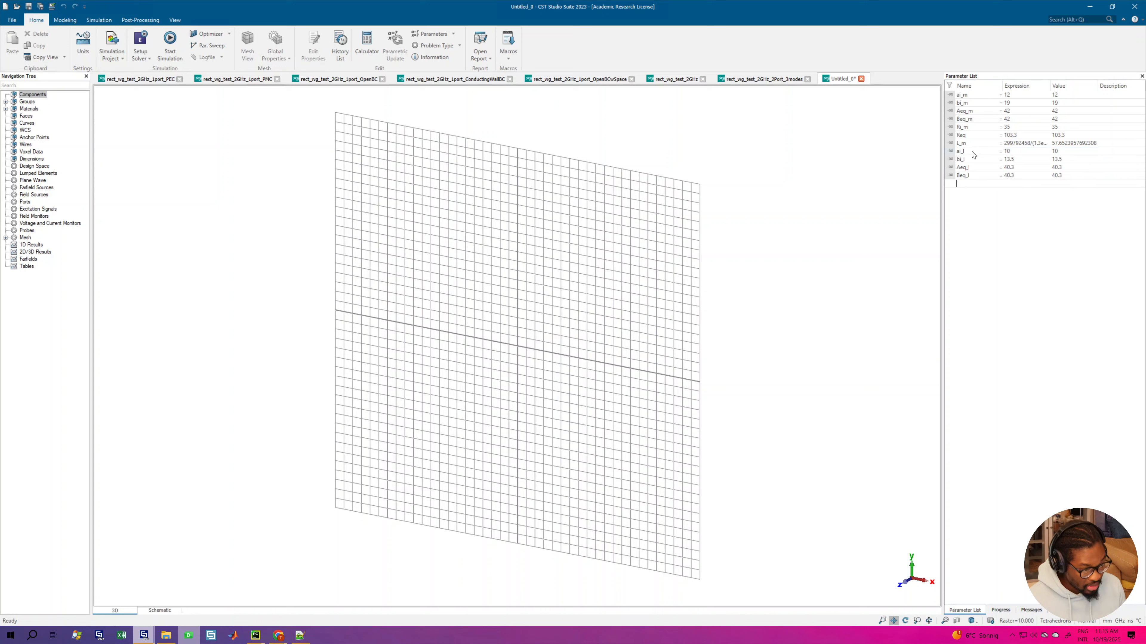
{"action": "type", "text": "Ri_l"}
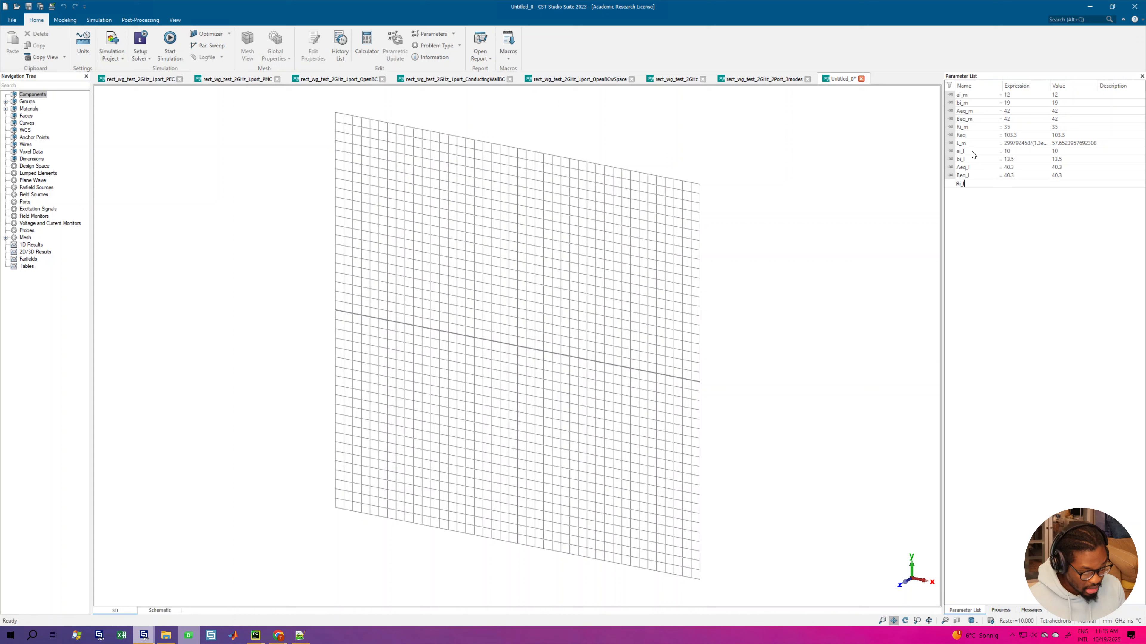
{"action": "key", "text": "Tab"}
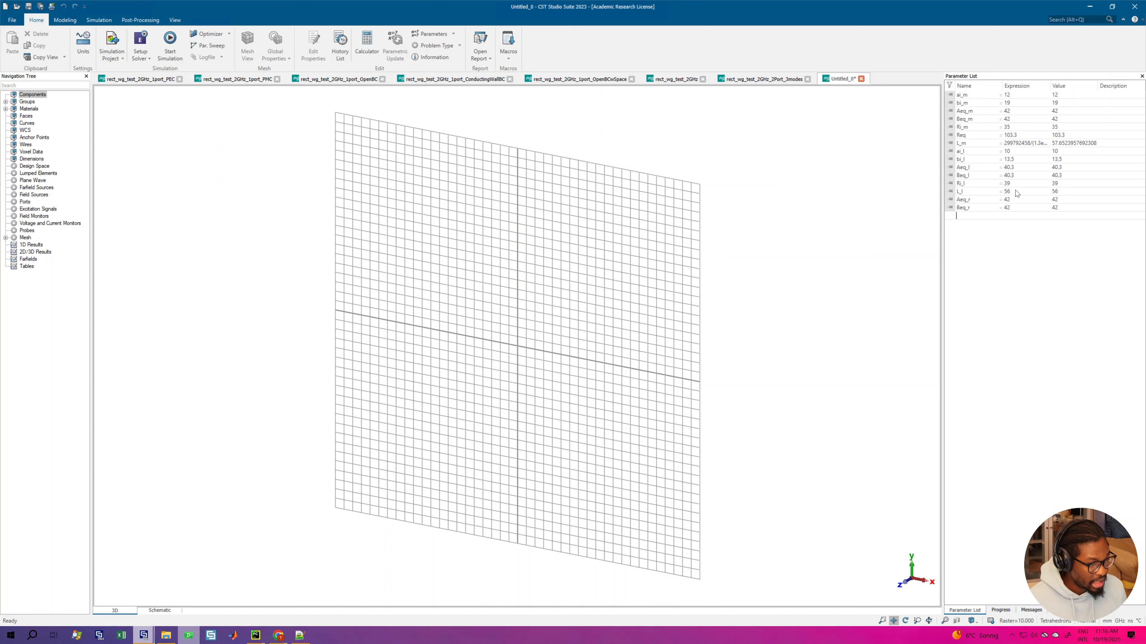
Step: Add the right end-cell parameters ai_r = 9, bi_r = 12.8, Ri_r = 39 and L_r = 57
{"action": "type", "text": "ai_r"}
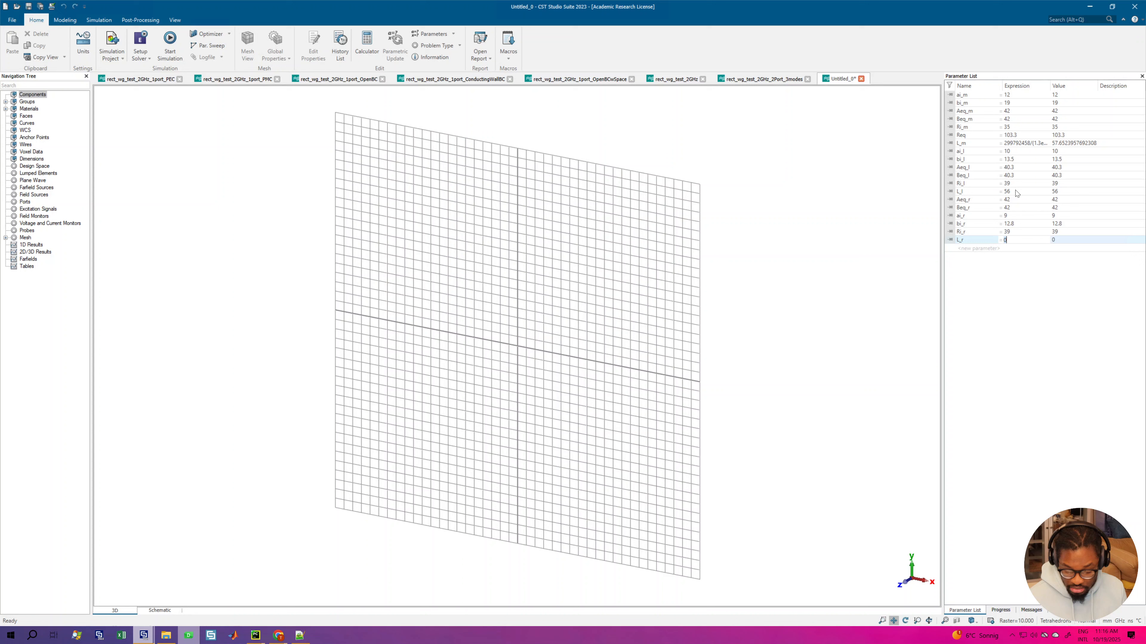
{"action": "type", "text": "57"}
{"action": "key", "text": "Tab"}
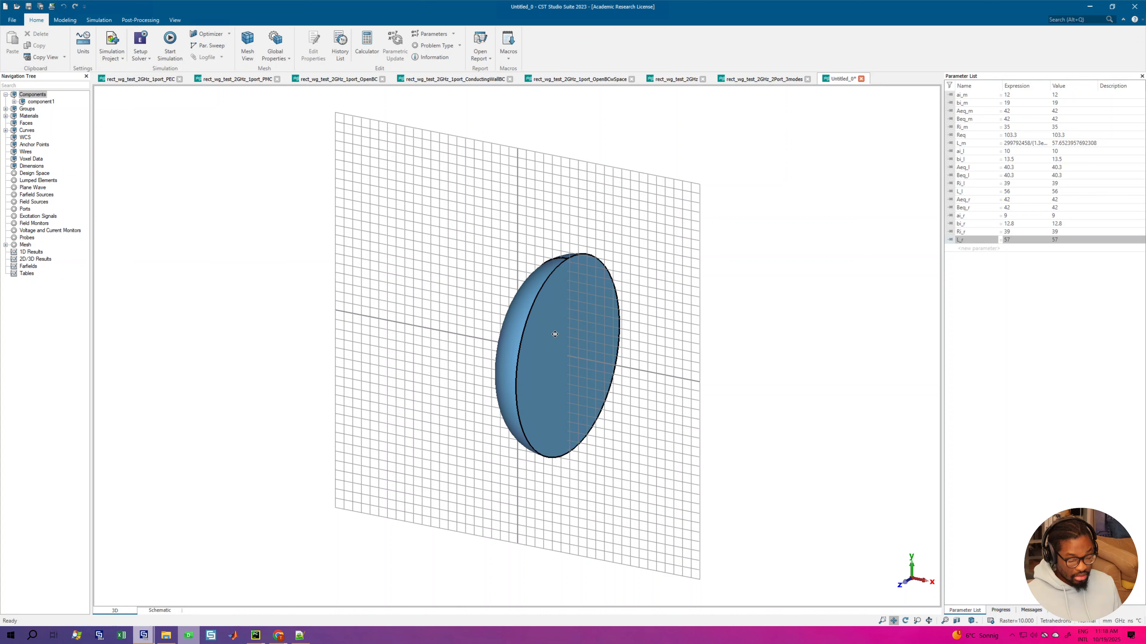
Step: Mirror a copy of the mid half cell at its equator and repeat both halves along Z in steps of 2*L_m to form the cell chain
{"action": "left_click_drag", "start_coordinate": [555, 334], "coordinate": [632, 331]}
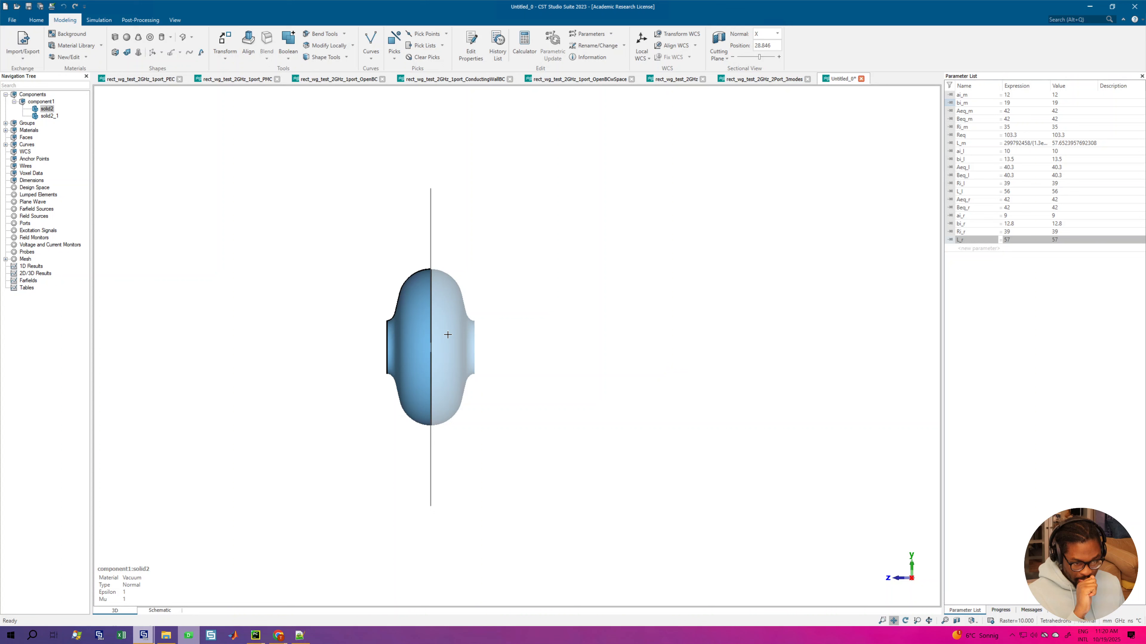
{"action": "left_click", "coordinate": [448, 334], "text": "shift"}
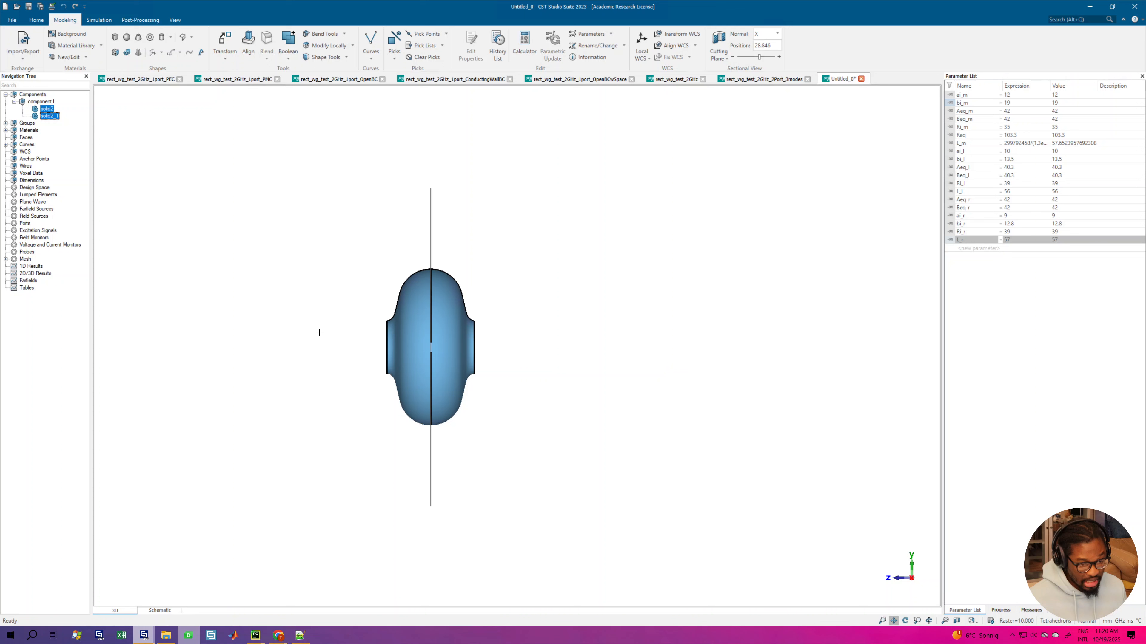
{"action": "key", "text": "ctrl+t"}
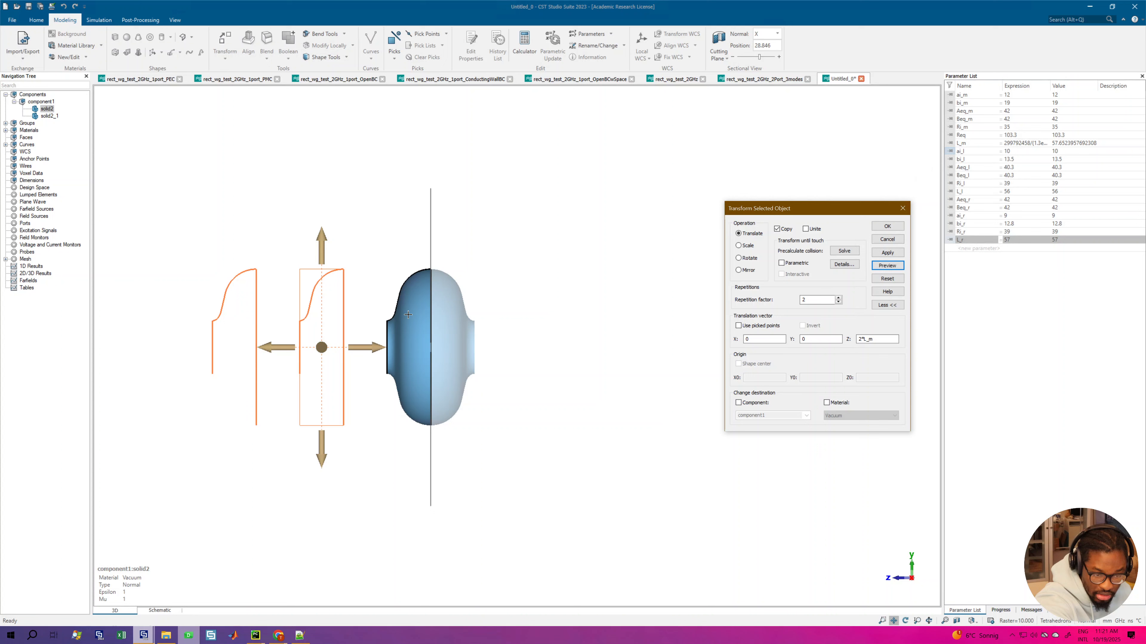
{"action": "left_click", "coordinate": [838, 297]}
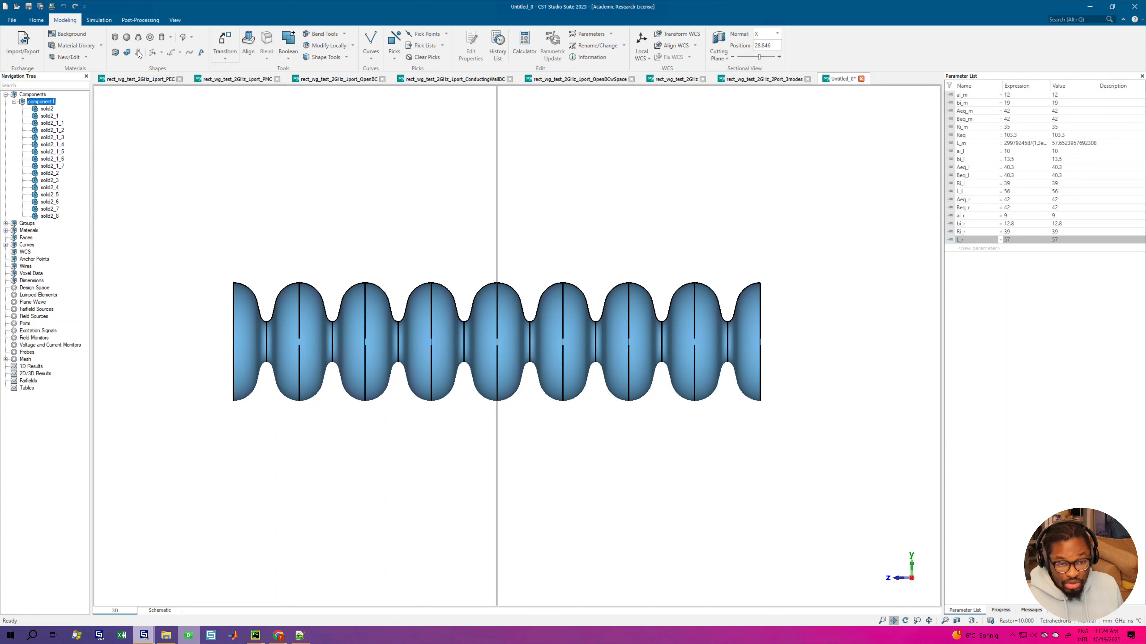
Step: Create the left end half cell with the superconducting cavity half-cell macro and translate it to the +Z end of the cell chain
{"action": "left_click", "coordinate": [36, 20]}
{"action": "left_click", "coordinate": [507, 45]}
{"action": "mouse_move", "coordinate": [526, 90]}
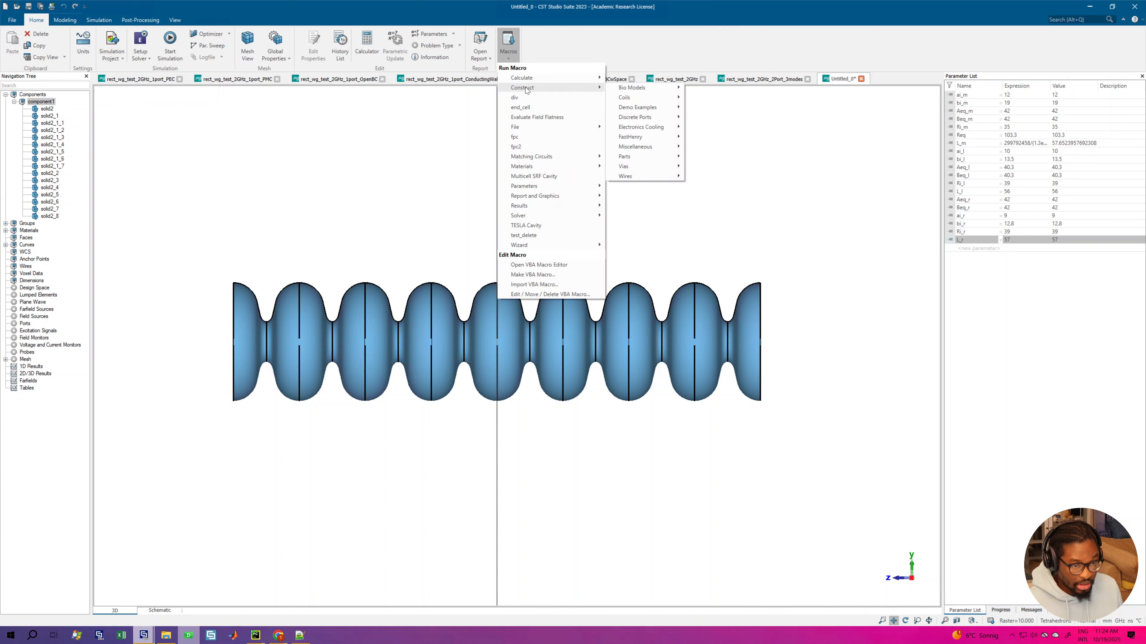
{"action": "mouse_move", "coordinate": [629, 156]}
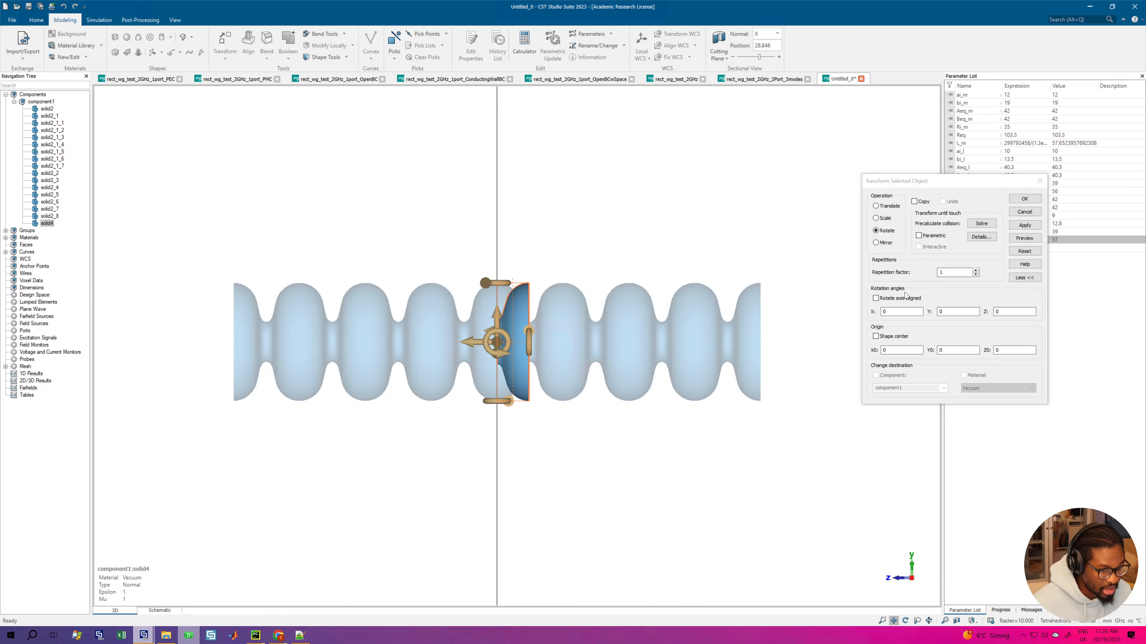
{"action": "left_click", "coordinate": [875, 206]}
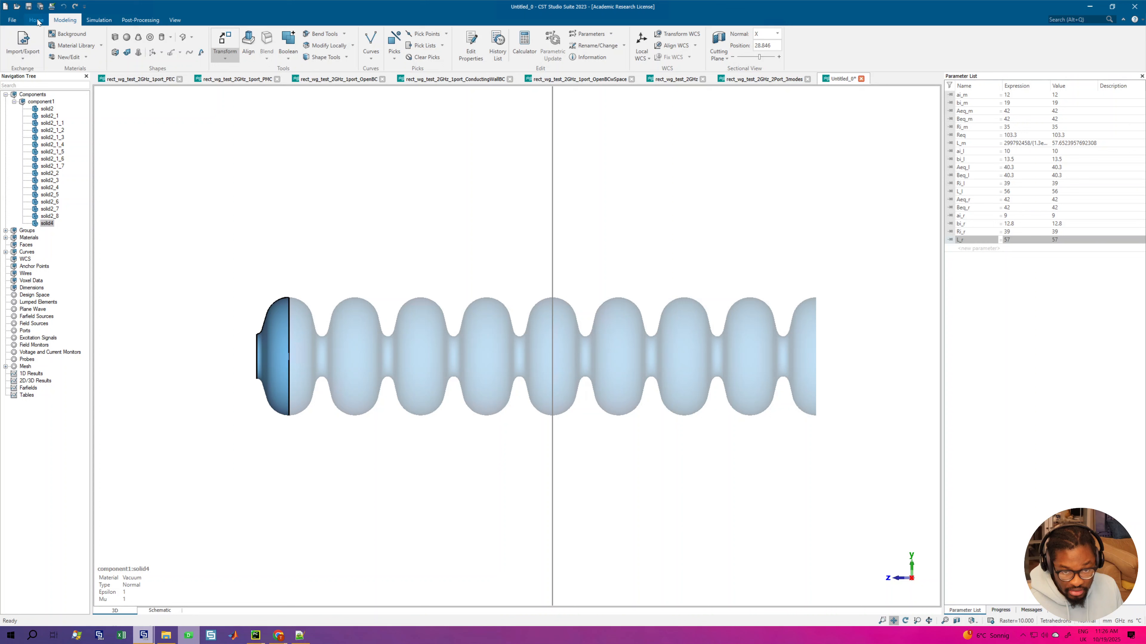
Step: Create the right end half cell with the half-cell macro and place it at the -Z end of the chain, iris facing outward
{"action": "left_click", "coordinate": [36, 20]}
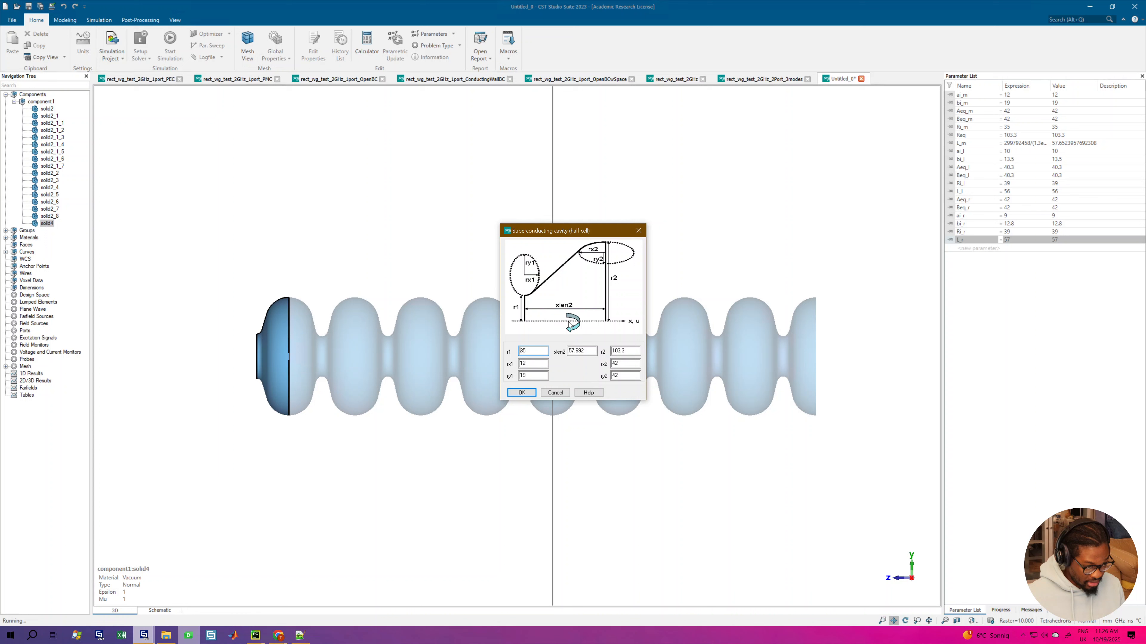
{"action": "left_click_drag", "start_coordinate": [533, 352], "coordinate": [515, 353]}
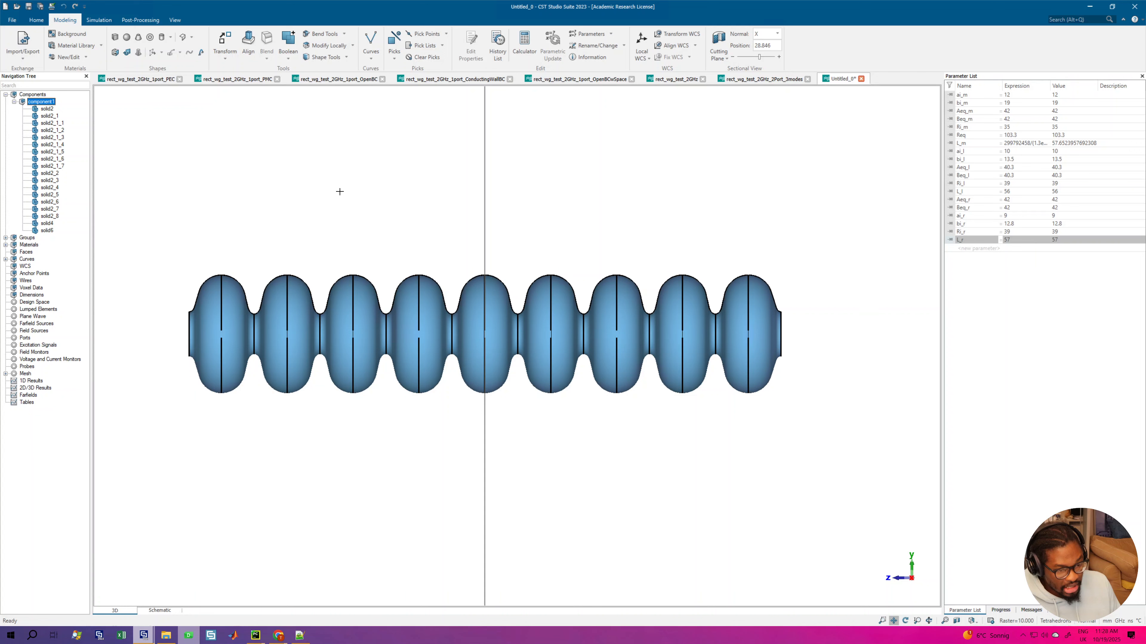
{"action": "left_click_drag", "start_coordinate": [339, 191], "coordinate": [414, 350]}
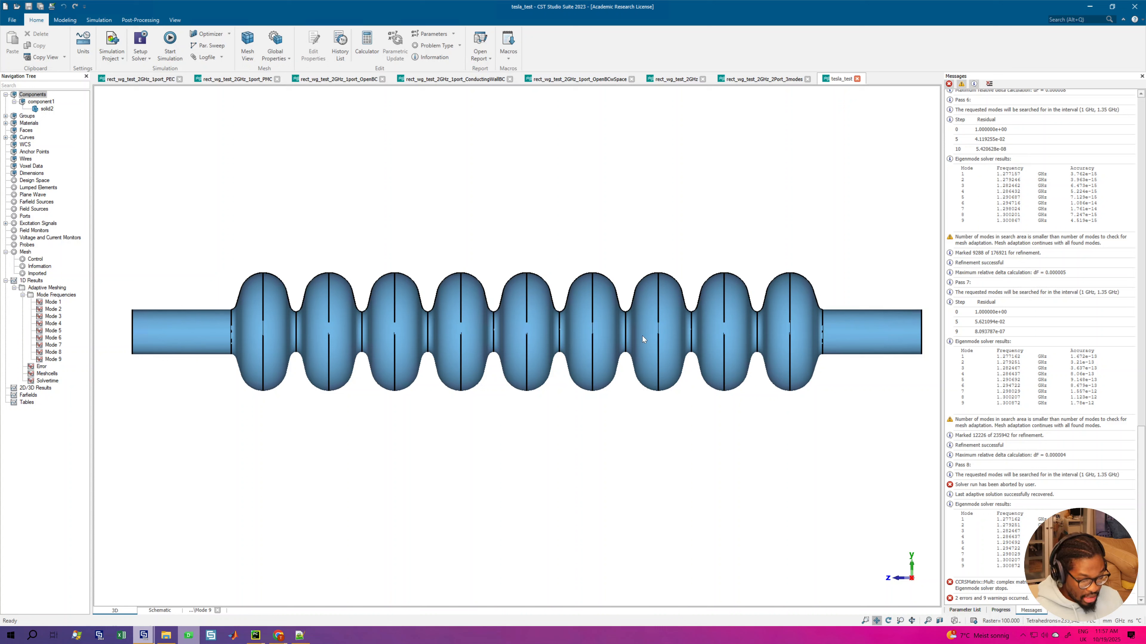
Step: Examine the adaptive-meshing plots of all mode frequencies and the relative error, and compare the frequency convergence of Mode 8 and Mode 9
{"action": "left_click", "coordinate": [55, 295]}
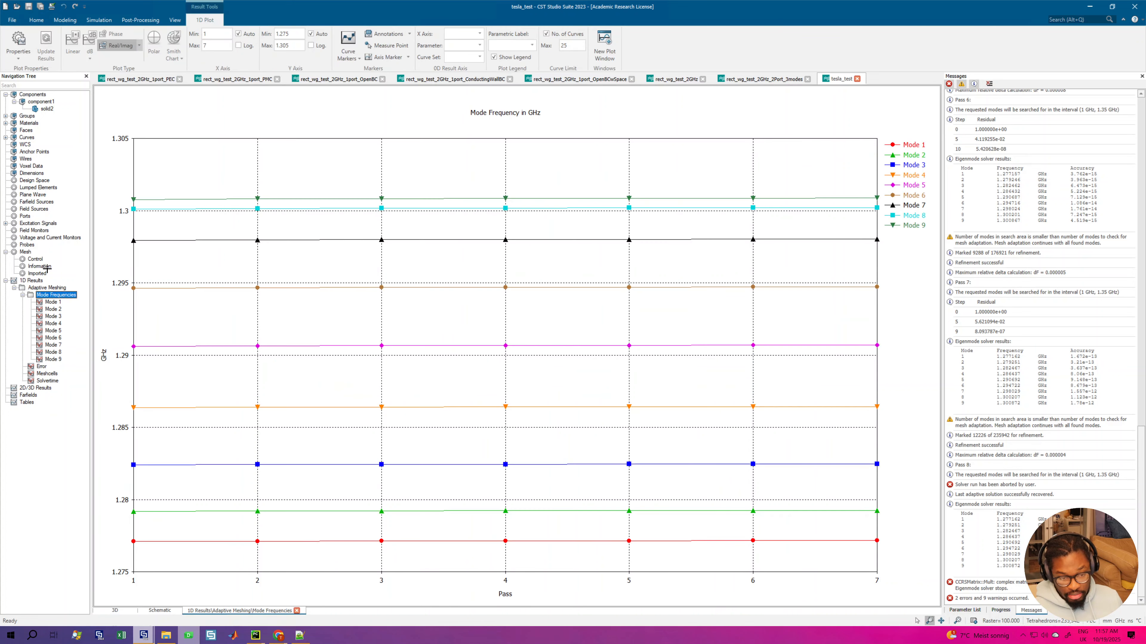
{"action": "left_click", "coordinate": [6, 281]}
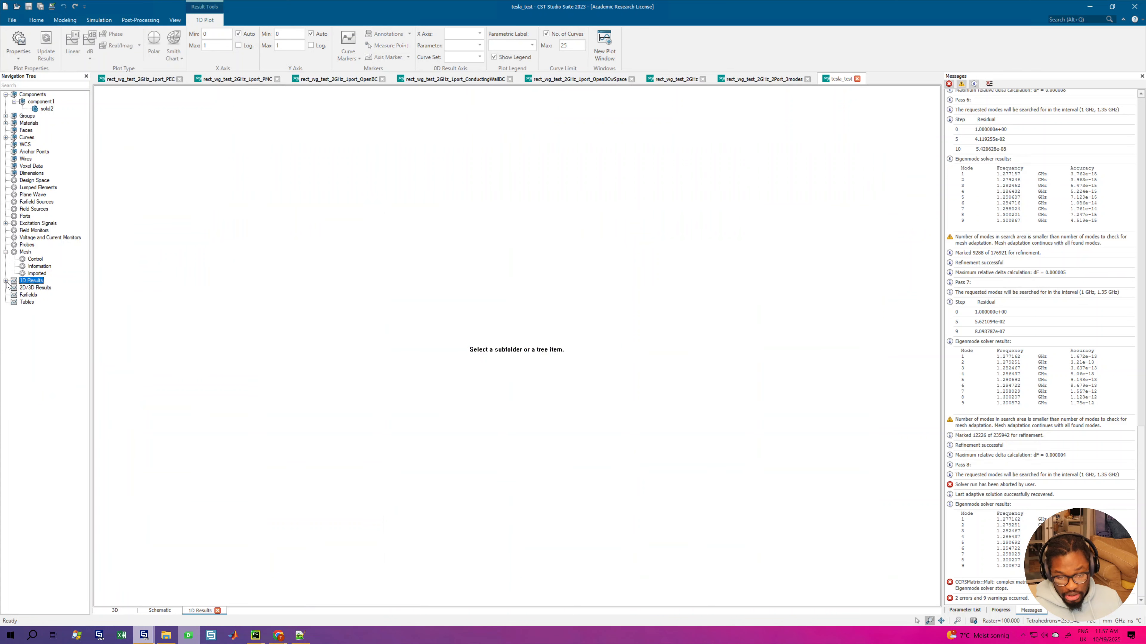
{"action": "left_click", "coordinate": [6, 281]}
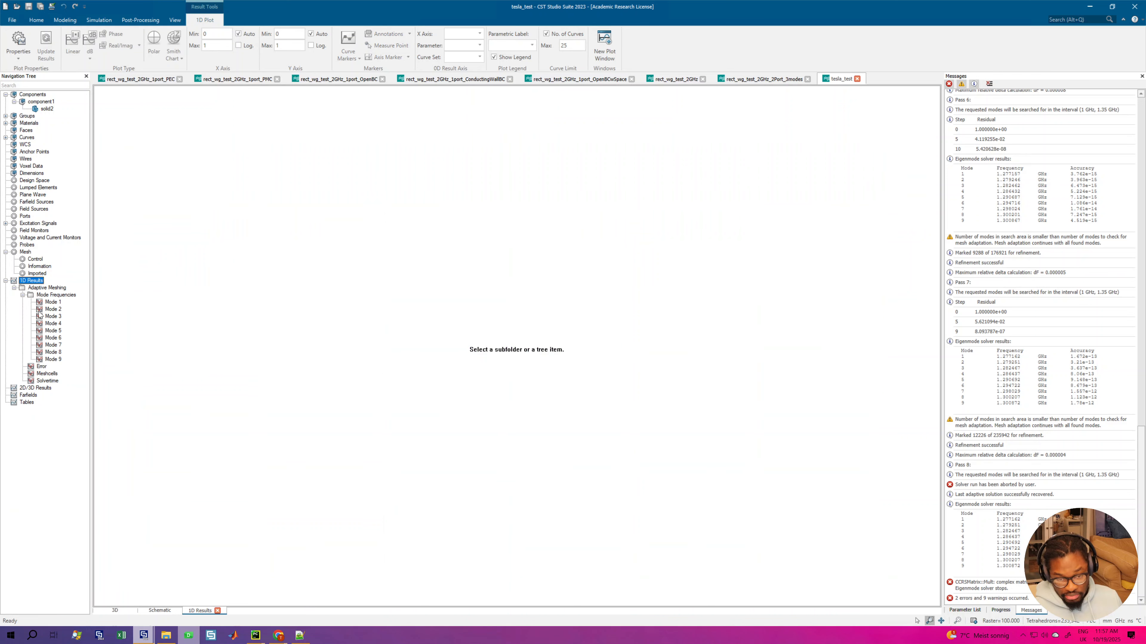
{"action": "left_click", "coordinate": [41, 366]}
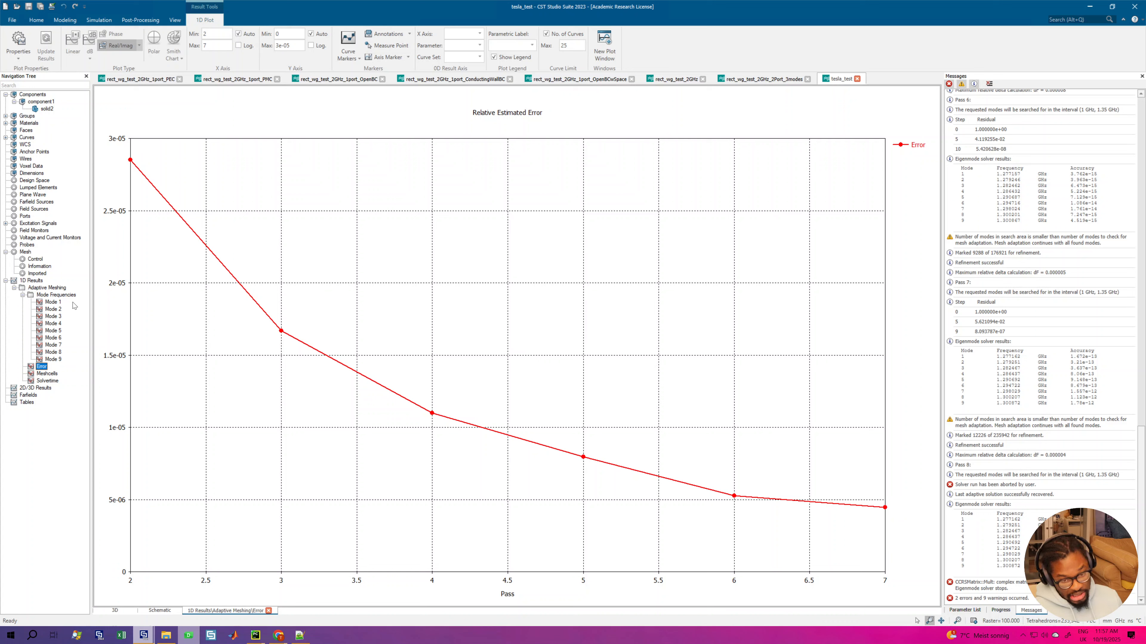
{"action": "left_click", "coordinate": [53, 351]}
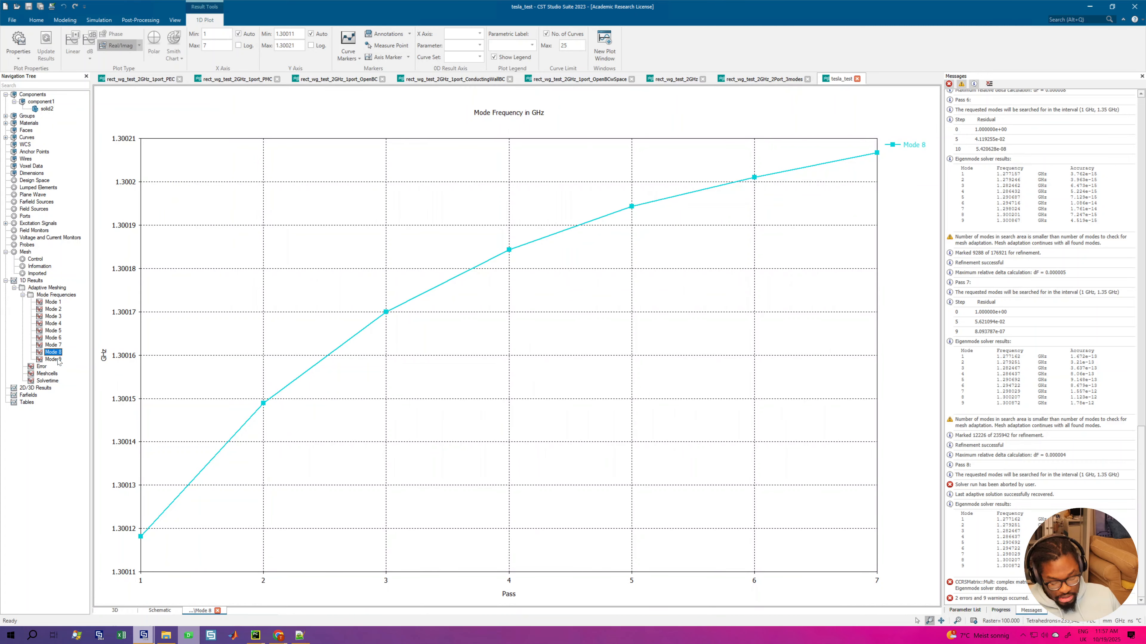
{"action": "left_click", "coordinate": [57, 360], "text": "ctrl"}
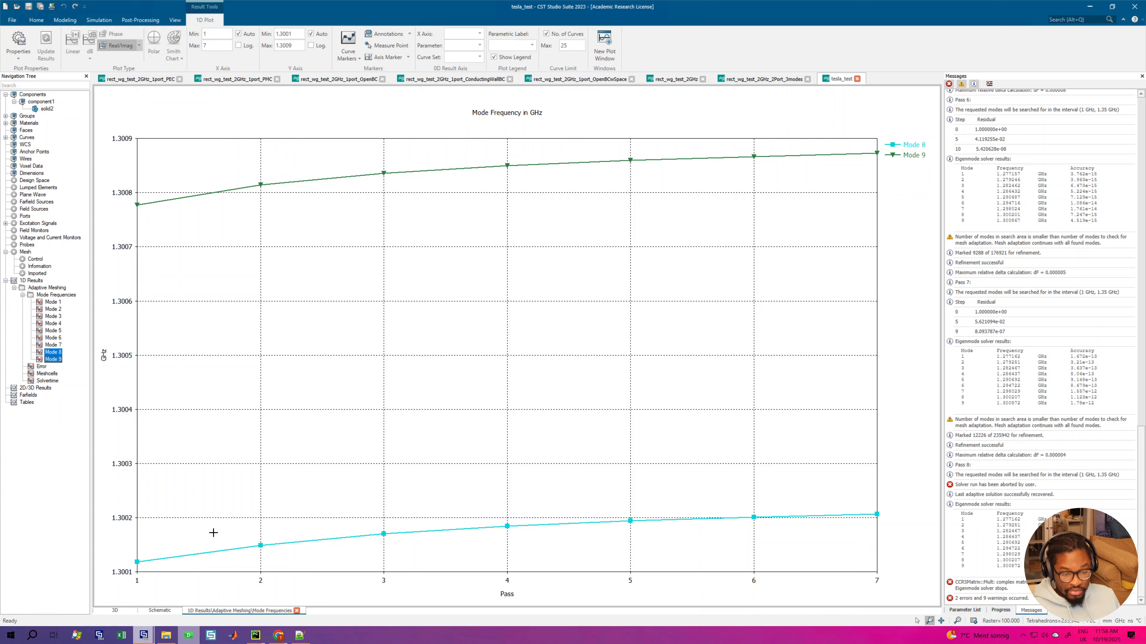
Step: Show the parameter list and select the expression of the equator radius parameter Req
{"action": "left_click", "coordinate": [96, 20]}
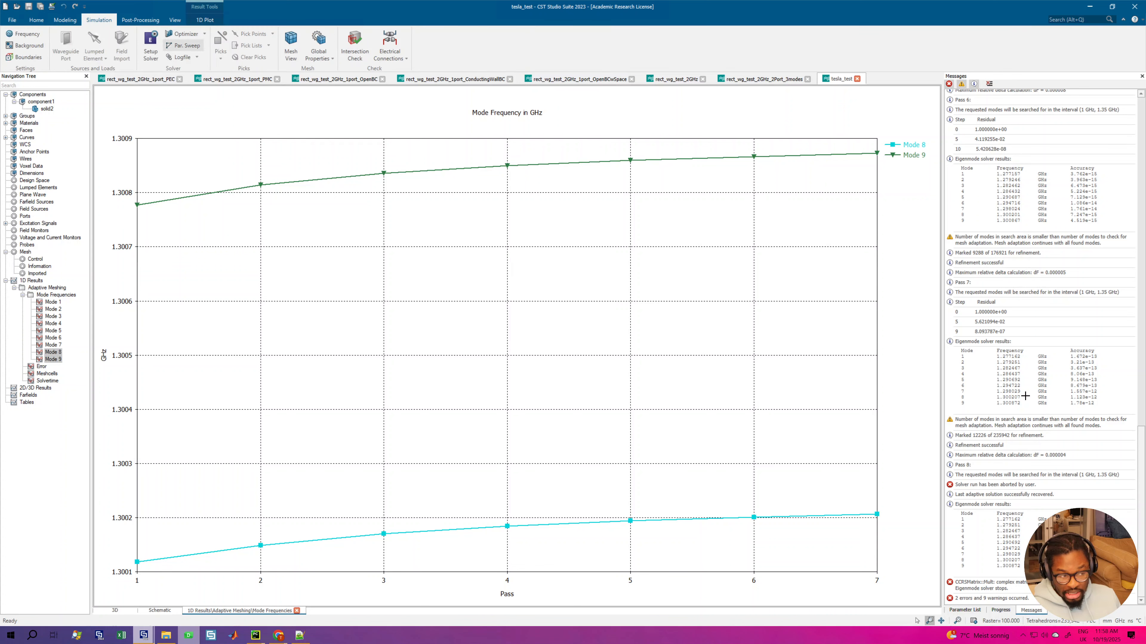
{"action": "left_click", "coordinate": [964, 610]}
{"action": "left_click", "coordinate": [1015, 135]}
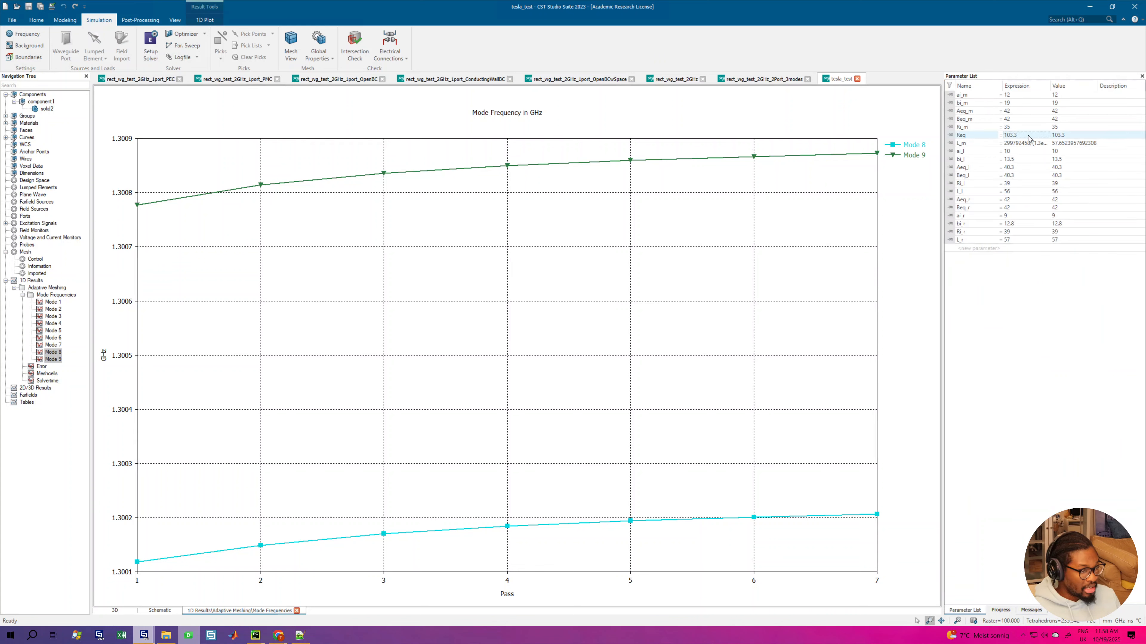
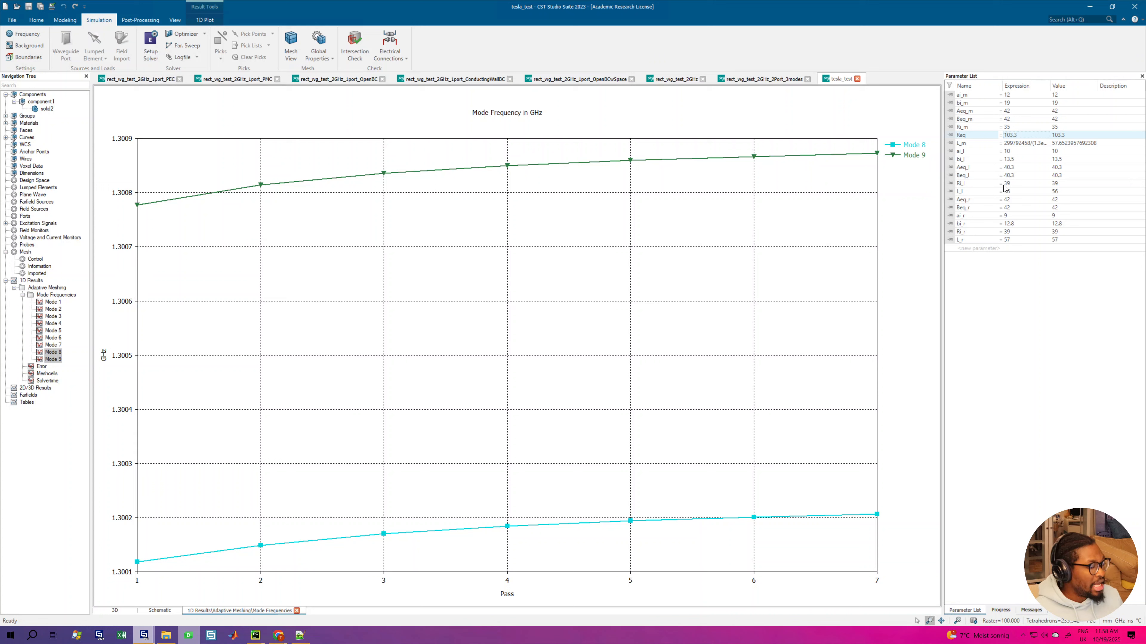
Step: Review the end-cell length parameters L_l and L_r against the equator radius parameter Req
{"action": "left_click", "coordinate": [1014, 192]}
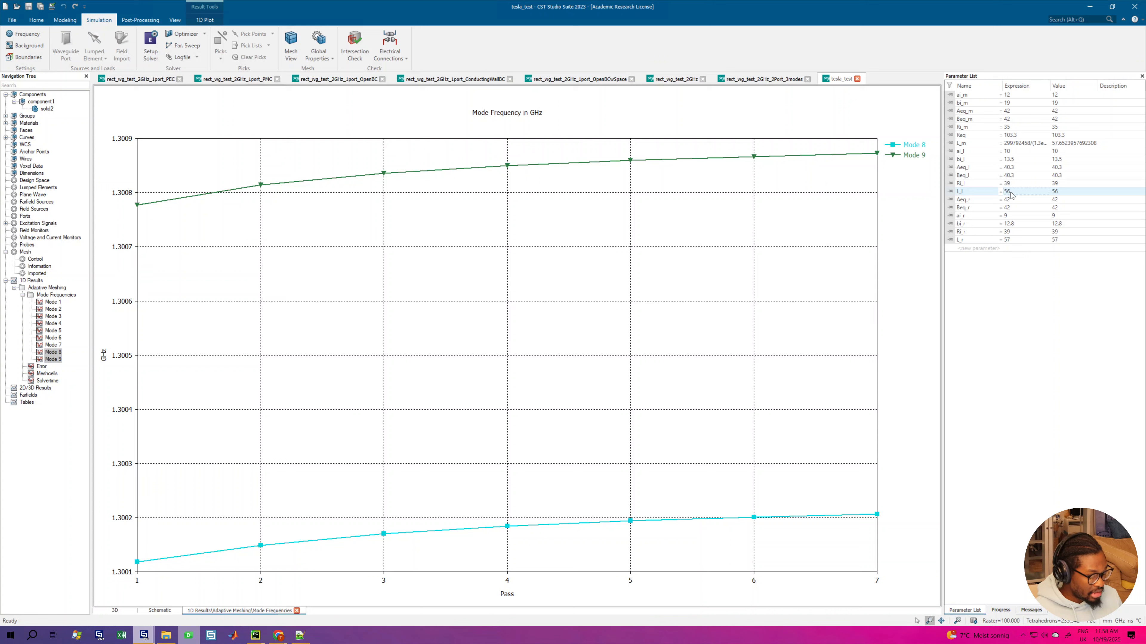
{"action": "left_click", "coordinate": [1011, 240]}
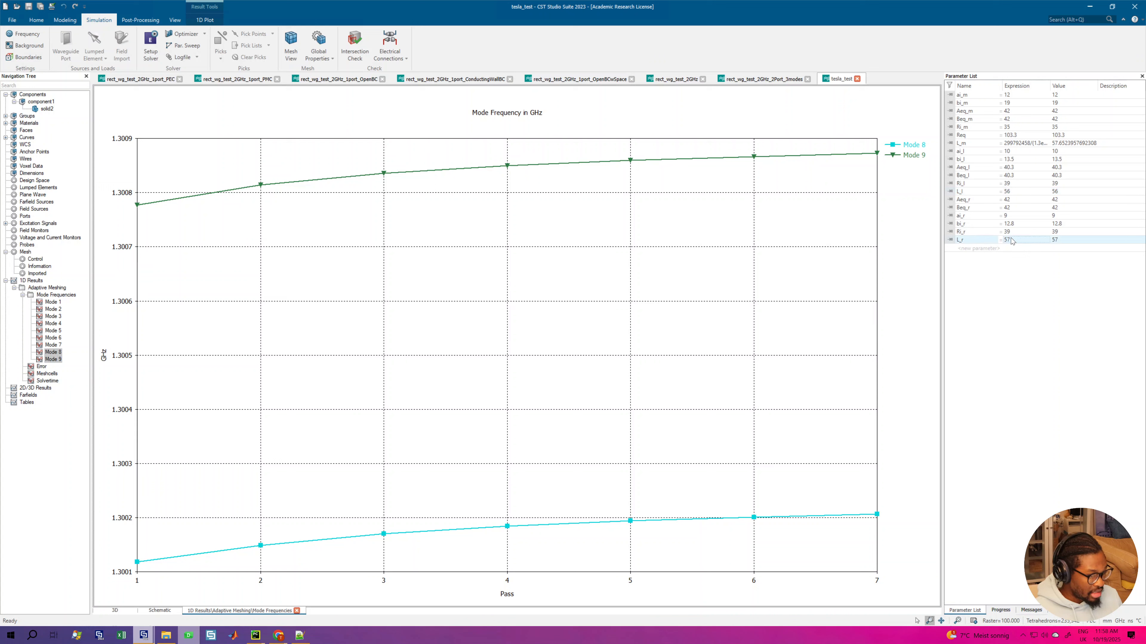
{"action": "left_click", "coordinate": [1014, 191]}
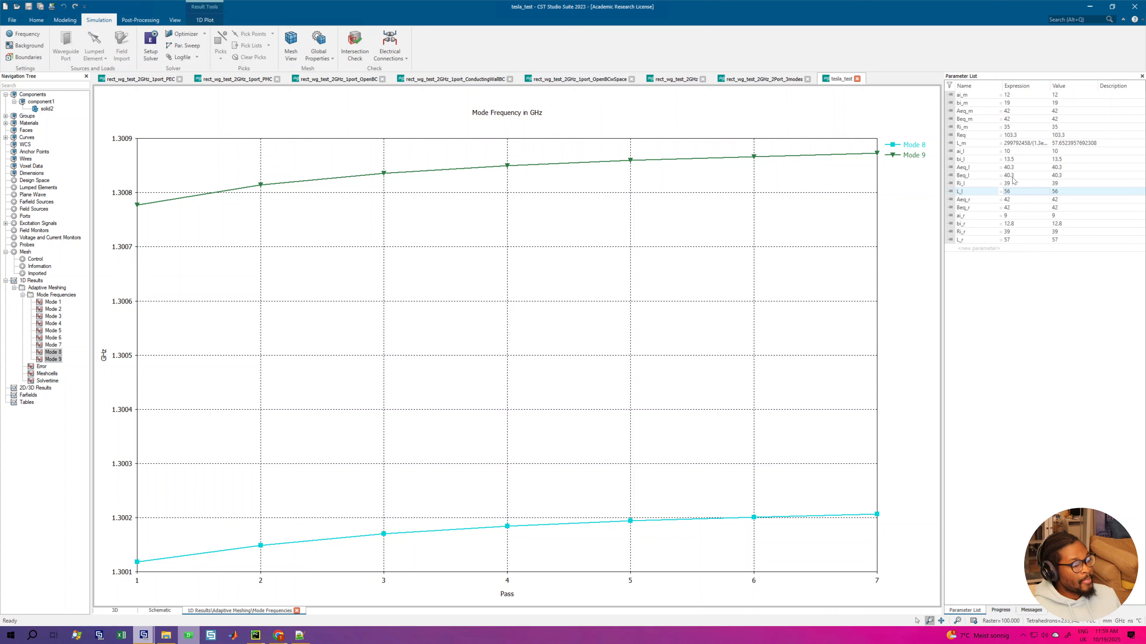
{"action": "left_click", "coordinate": [1010, 137]}
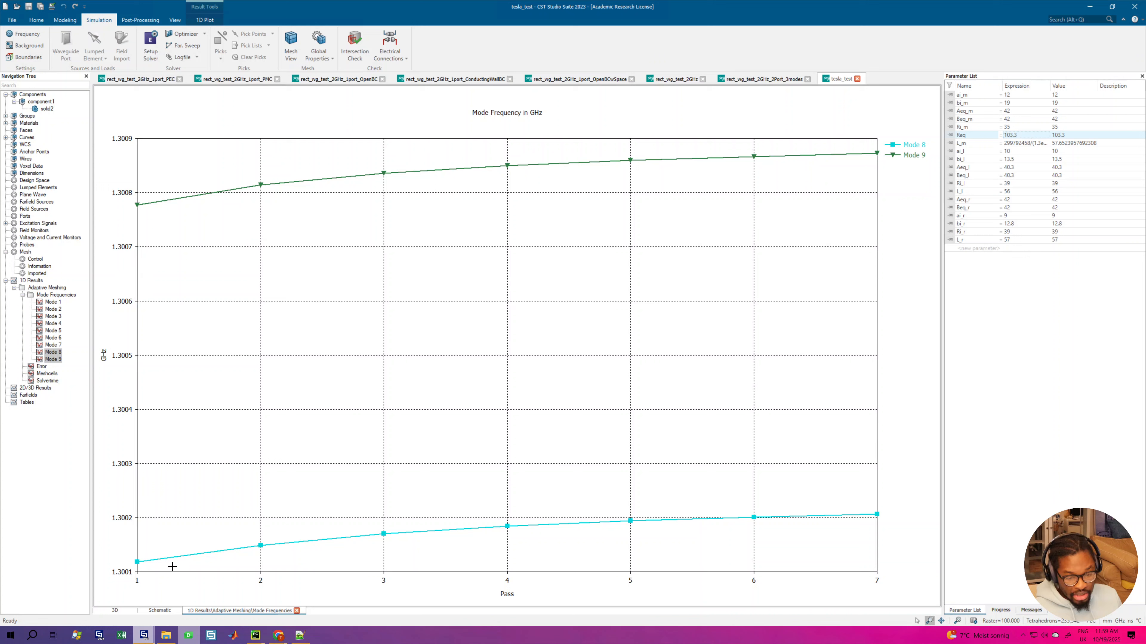
Step: Show the 3D cavity model, set the equator radius parameter Req to 103.353 and delete the current results
{"action": "left_click", "coordinate": [118, 611]}
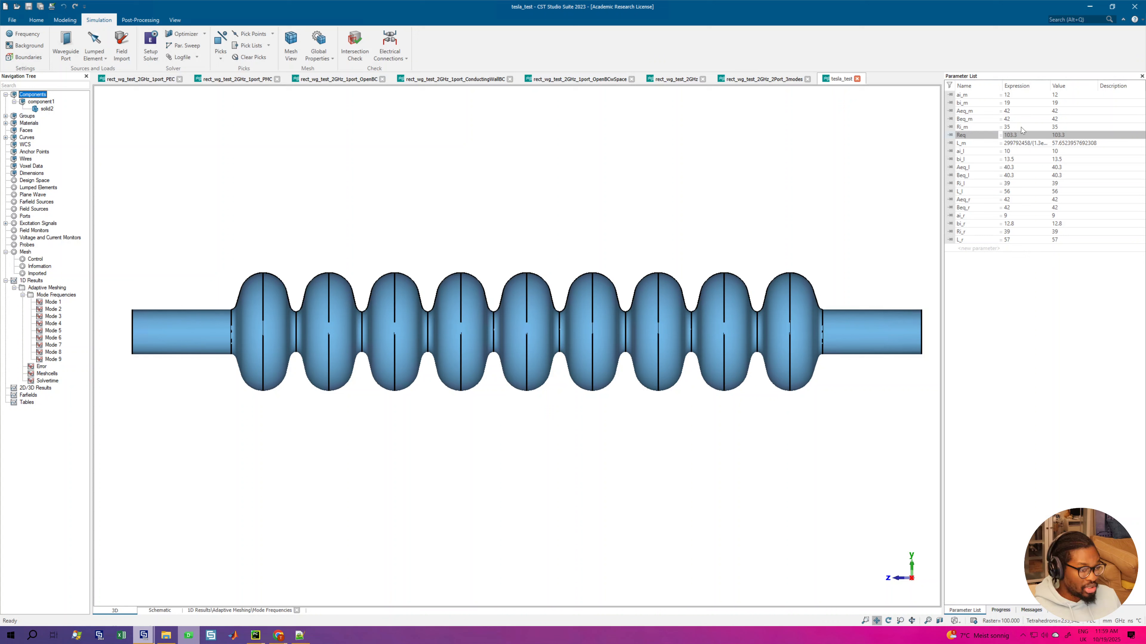
{"action": "left_click", "coordinate": [1020, 135]}
{"action": "type", "text": "5"}
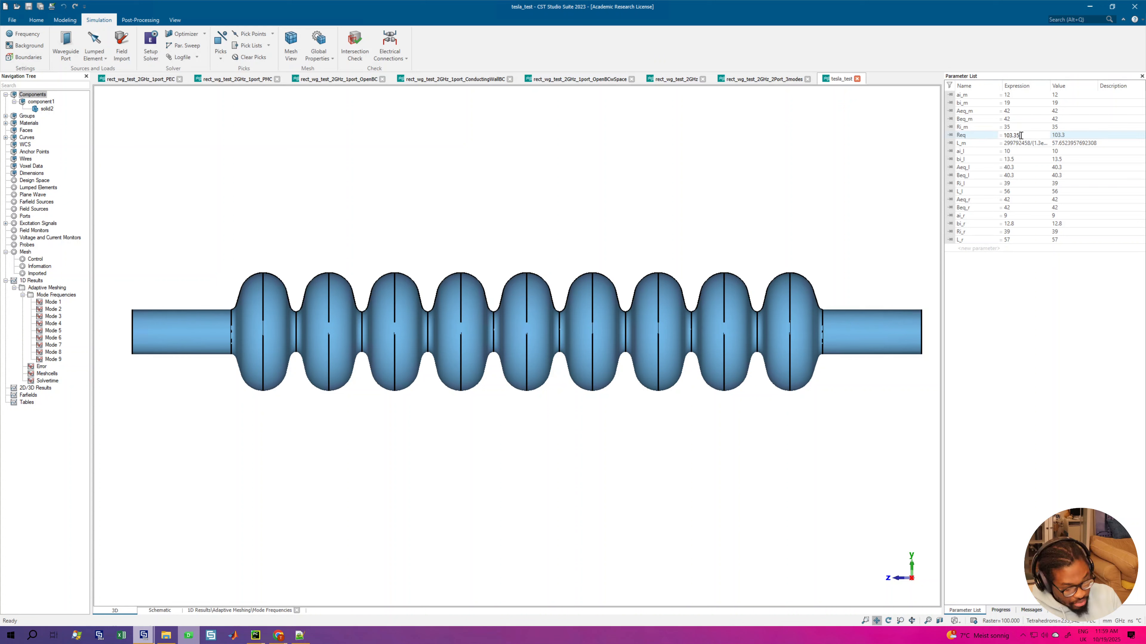
{"action": "type", "text": "3"}
{"action": "key", "text": "Return"}
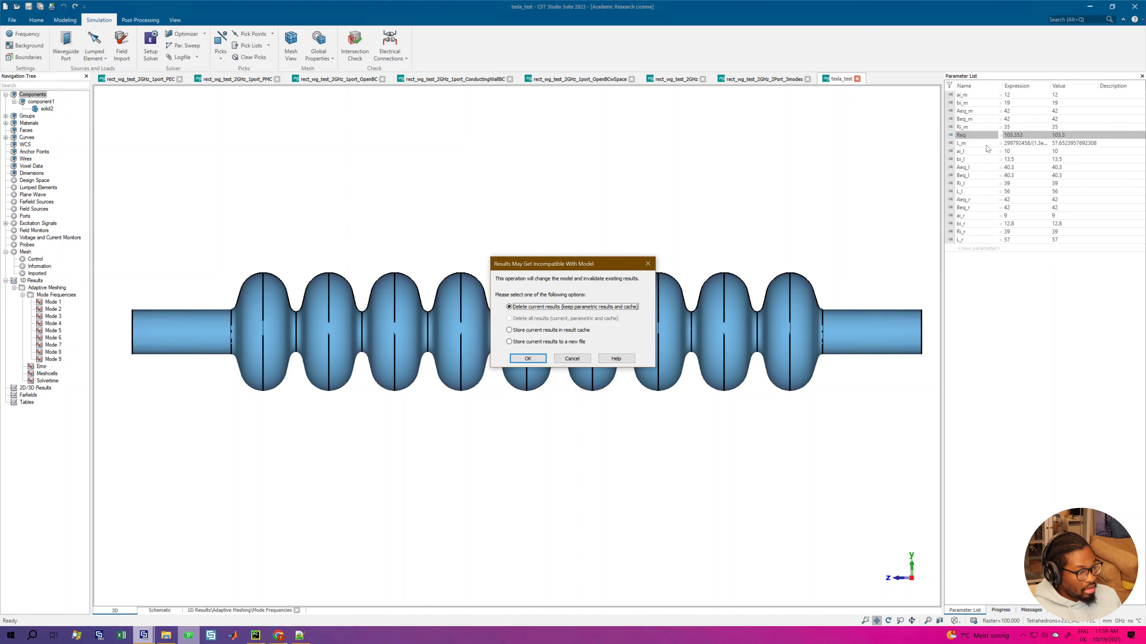
{"action": "left_click", "coordinate": [541, 353]}
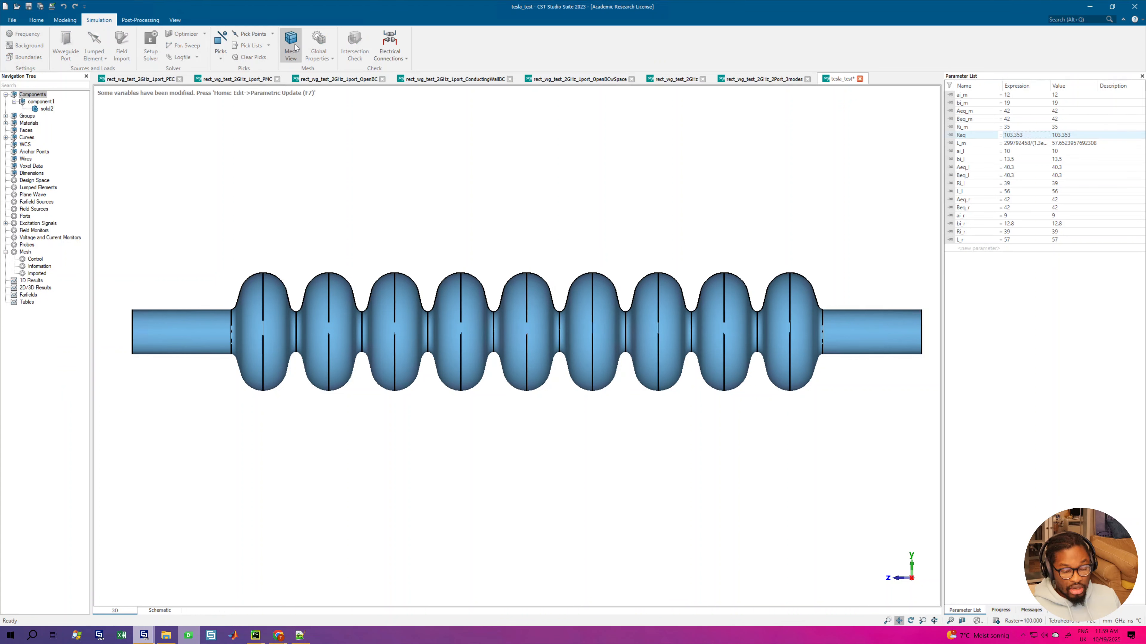
Step: Update the cavity's tetrahedral mesh, inspect it in mesh view with the cutting plane, and delete the invalidated current results
{"action": "left_click", "coordinate": [291, 44]}
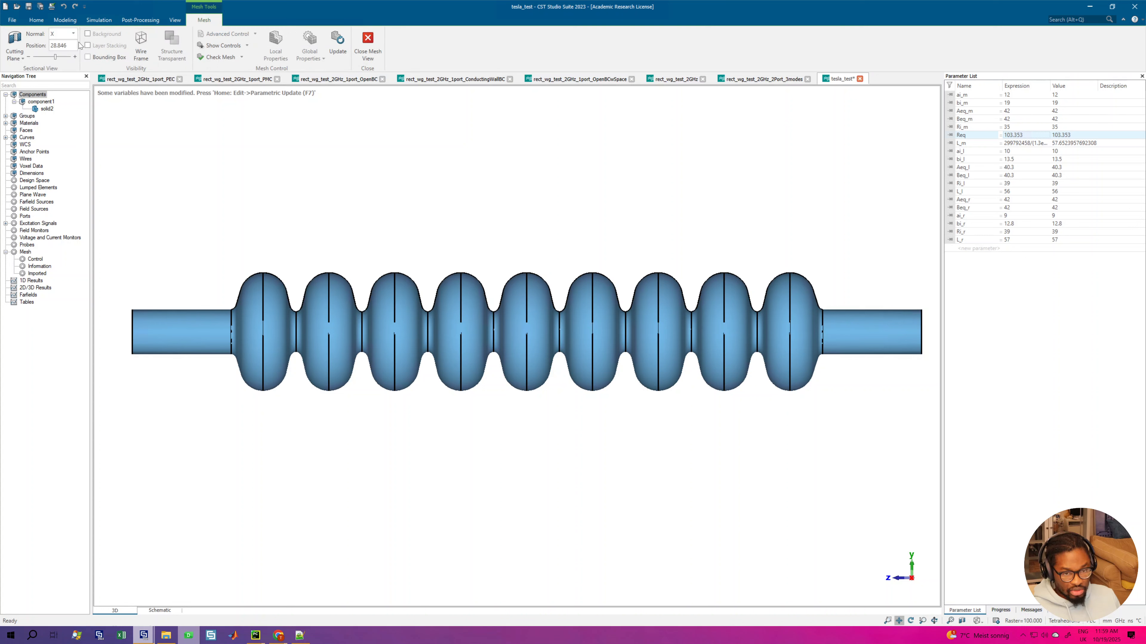
{"action": "left_click", "coordinate": [15, 43]}
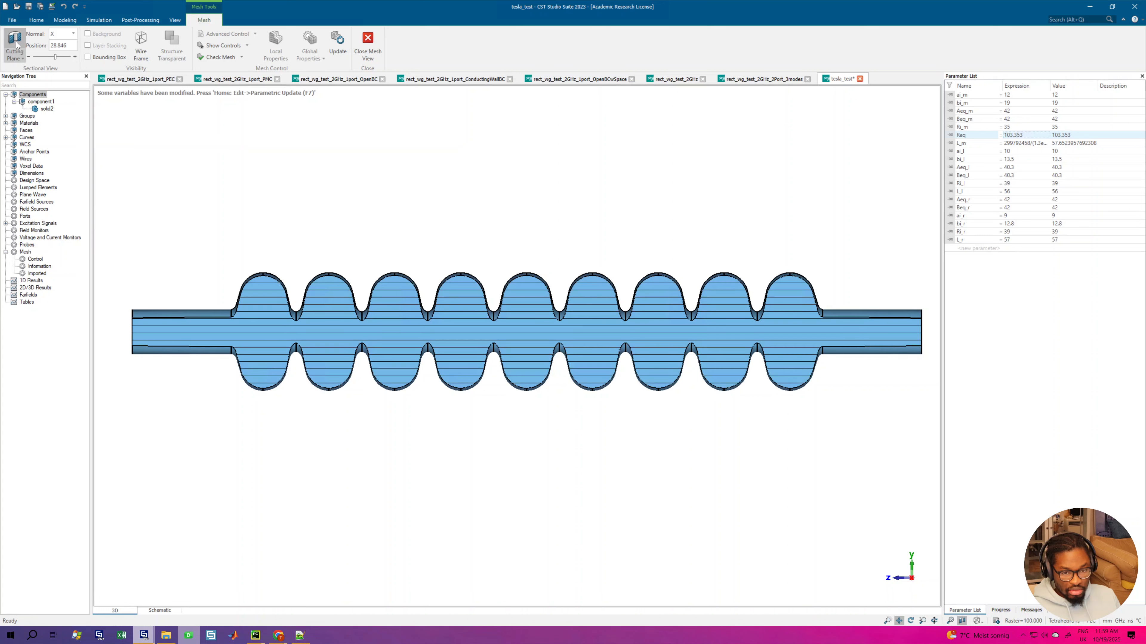
{"action": "left_click", "coordinate": [16, 44]}
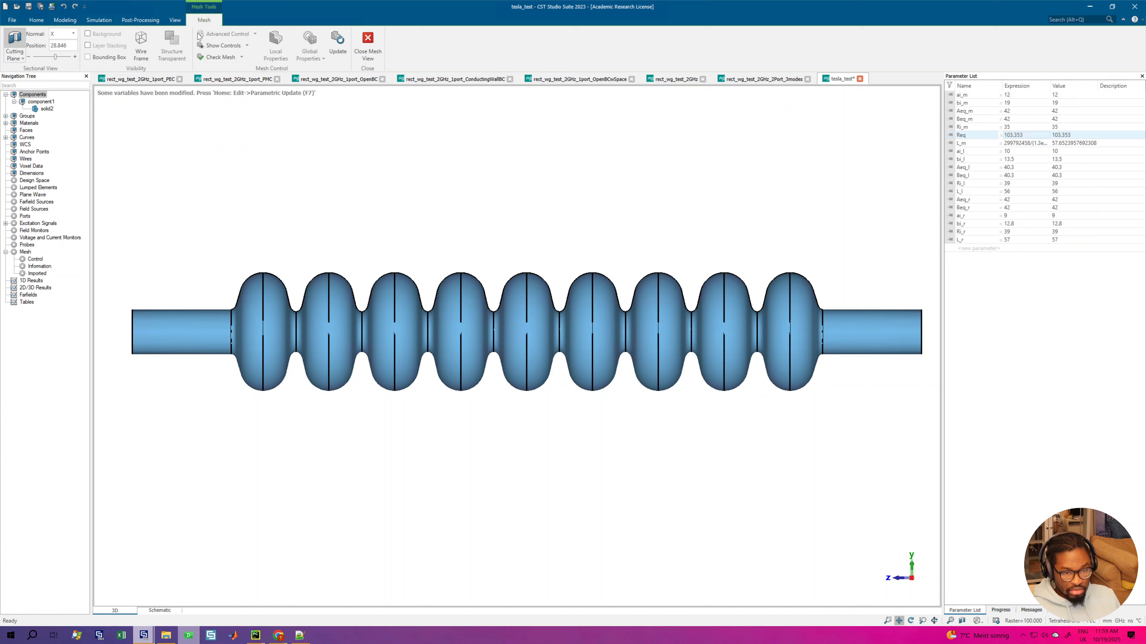
{"action": "left_click", "coordinate": [338, 43]}
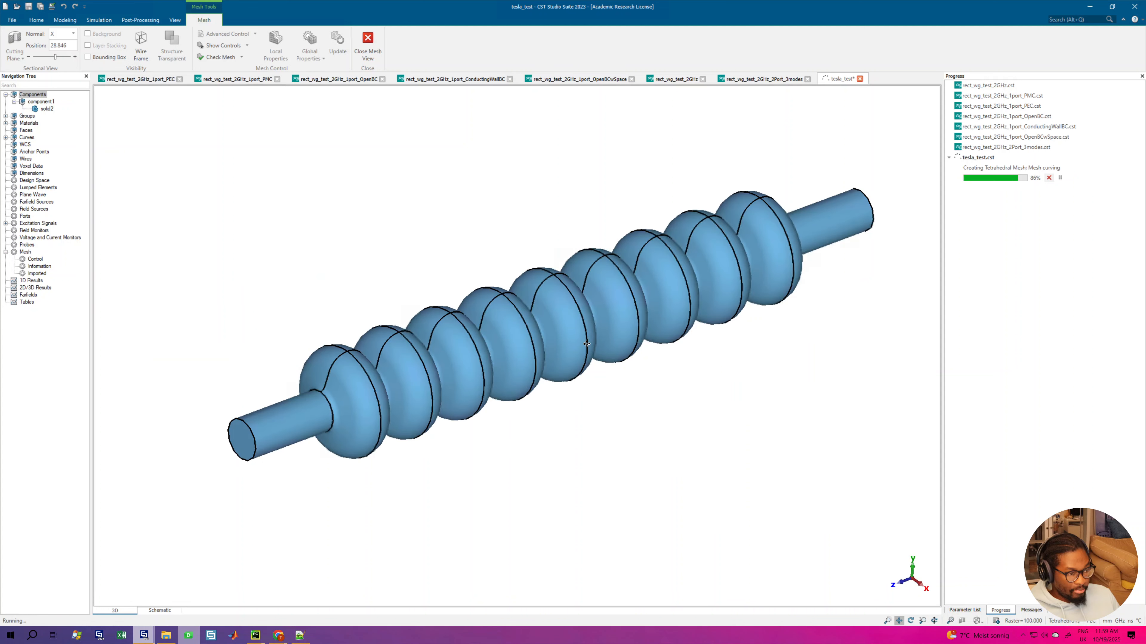
{"action": "left_click_drag", "start_coordinate": [586, 344], "coordinate": [599, 370]}
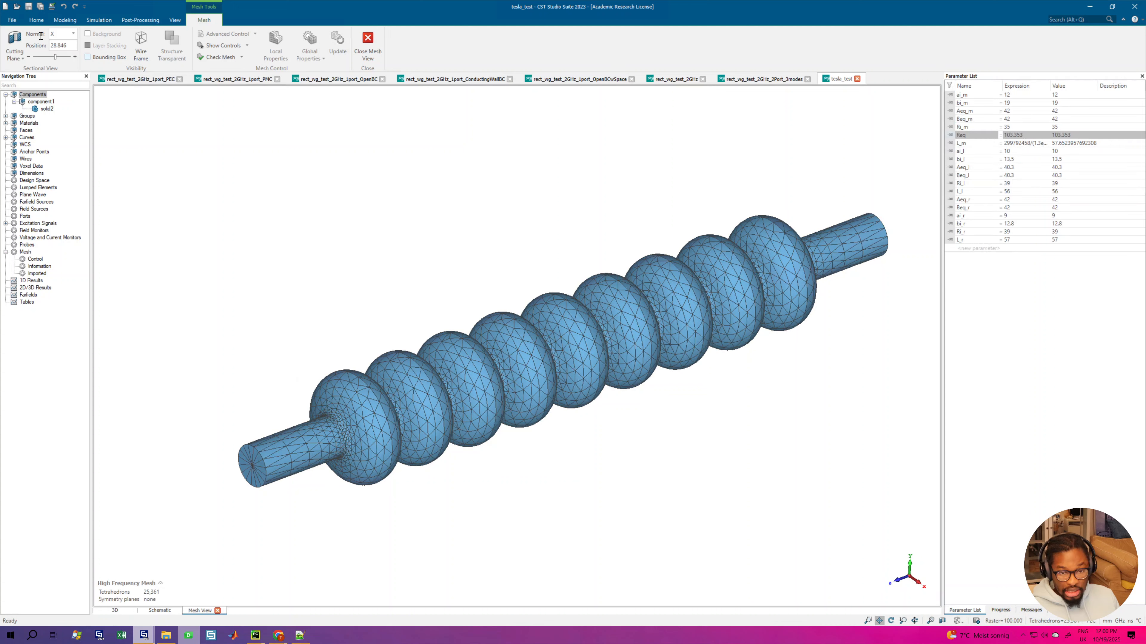
{"action": "left_click", "coordinate": [15, 40]}
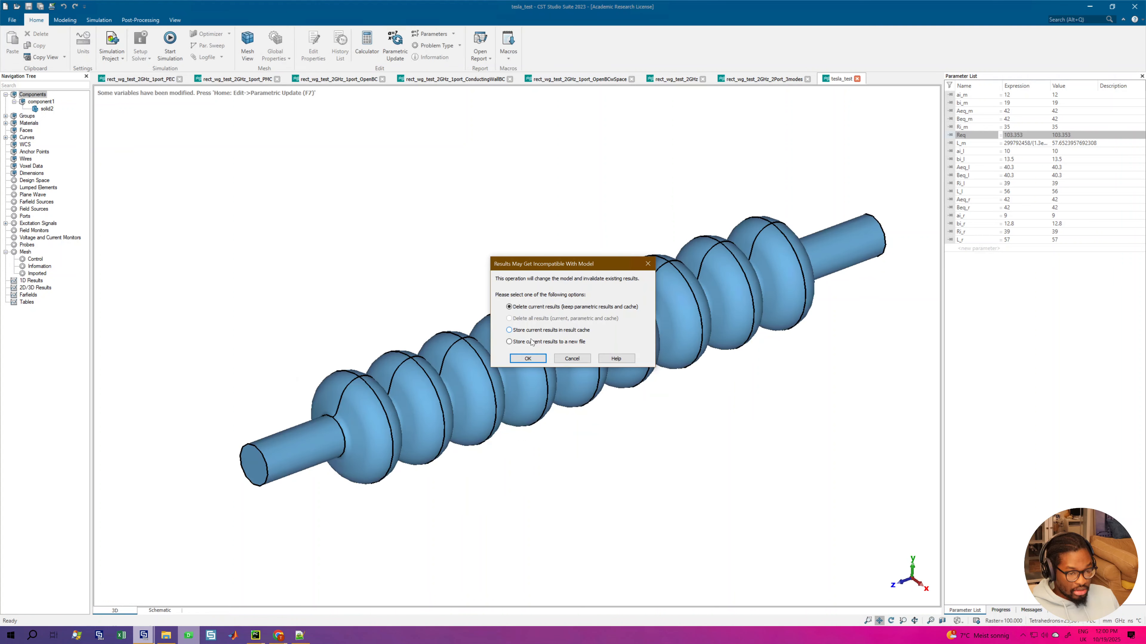
{"action": "left_click", "coordinate": [528, 359]}
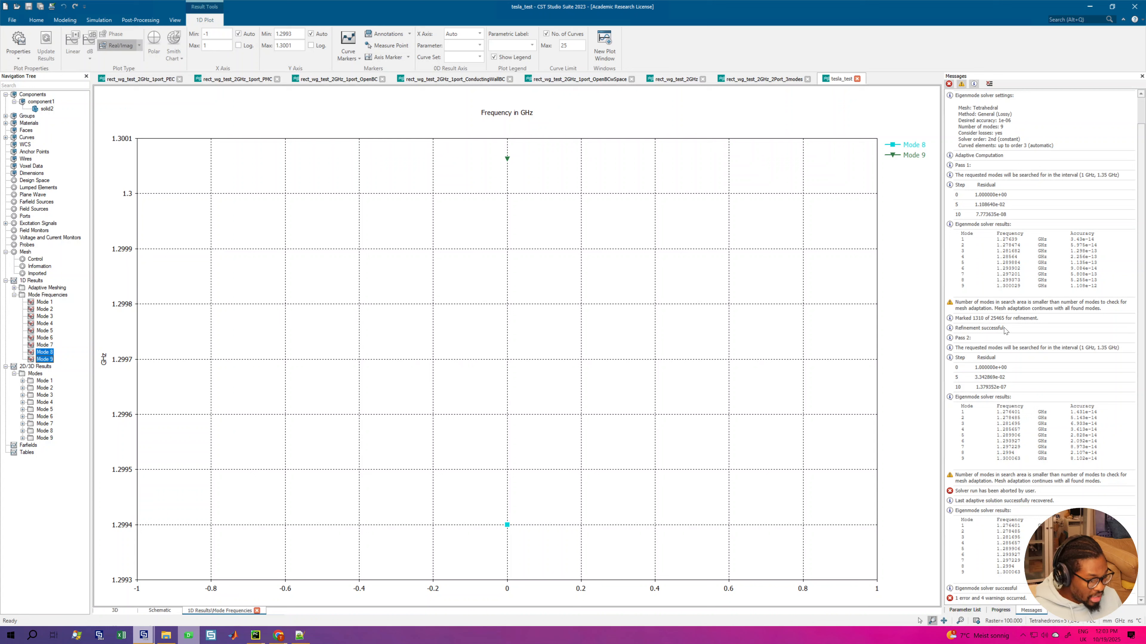
Step: Examine the eigenmode frequencies of each adaptive pass in the widened solver messages and close the mode frequency plot
{"action": "left_click", "coordinate": [939, 230]}
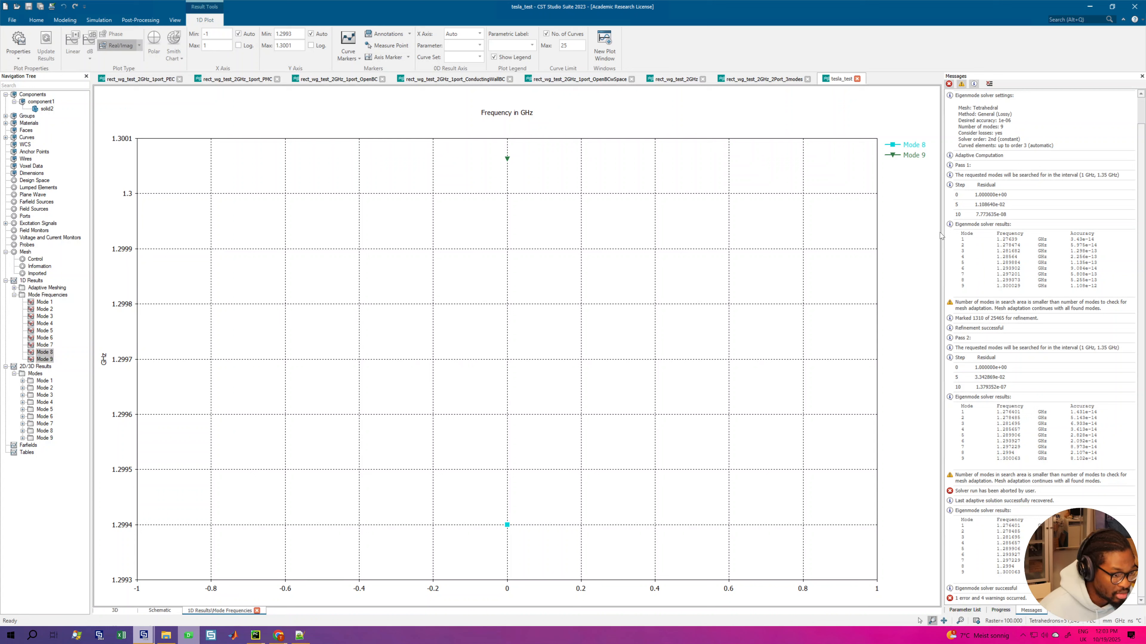
{"action": "left_click_drag", "start_coordinate": [943, 235], "coordinate": [661, 244]}
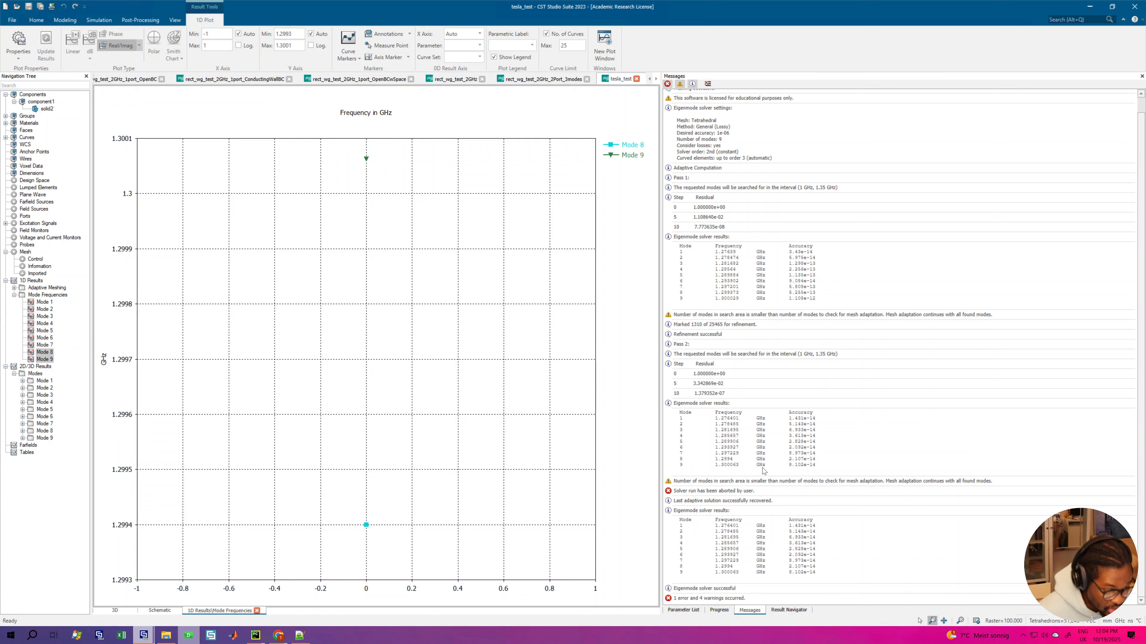
{"action": "scroll", "coordinate": [773, 460], "scroll_direction": "up", "scroll_amount": 1}
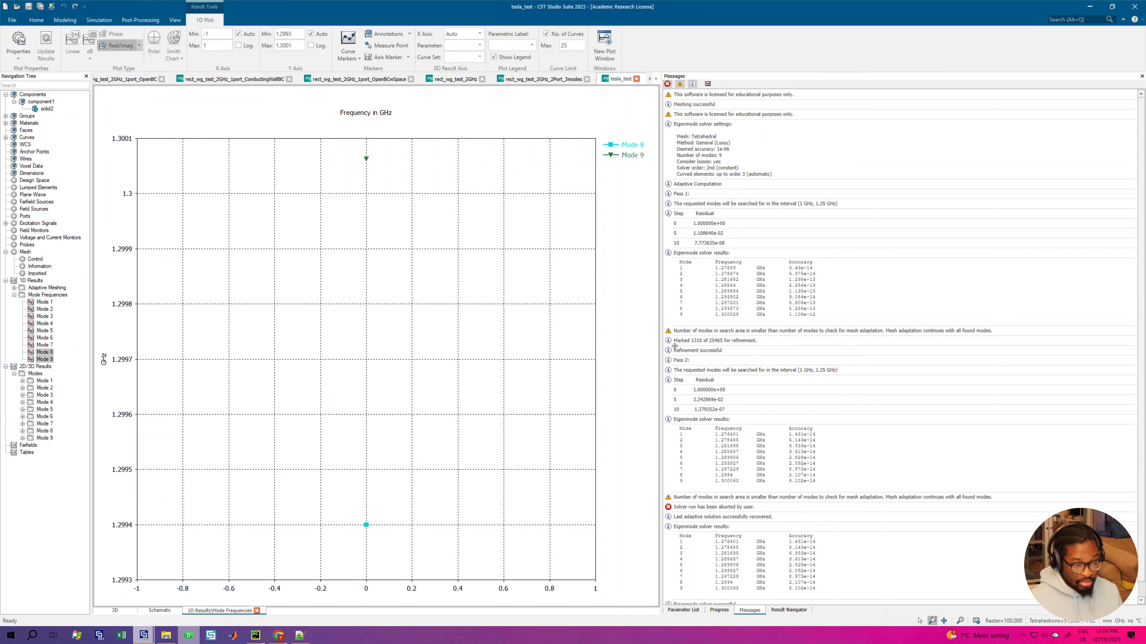
{"action": "left_click_drag", "start_coordinate": [675, 346], "coordinate": [1008, 346]}
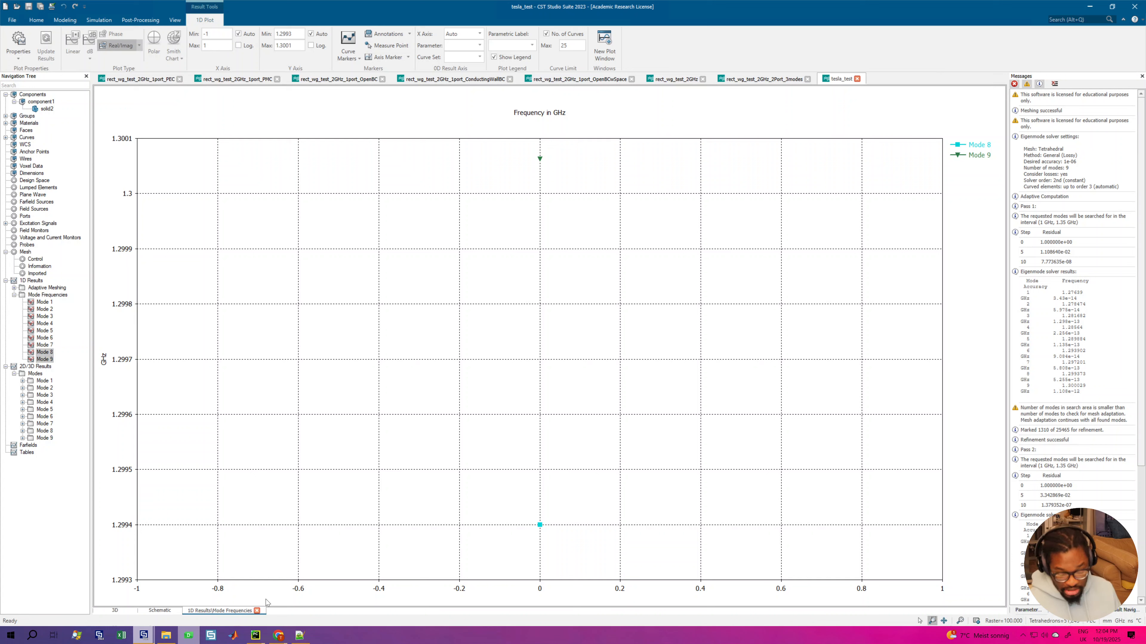
{"action": "left_click", "coordinate": [256, 611]}
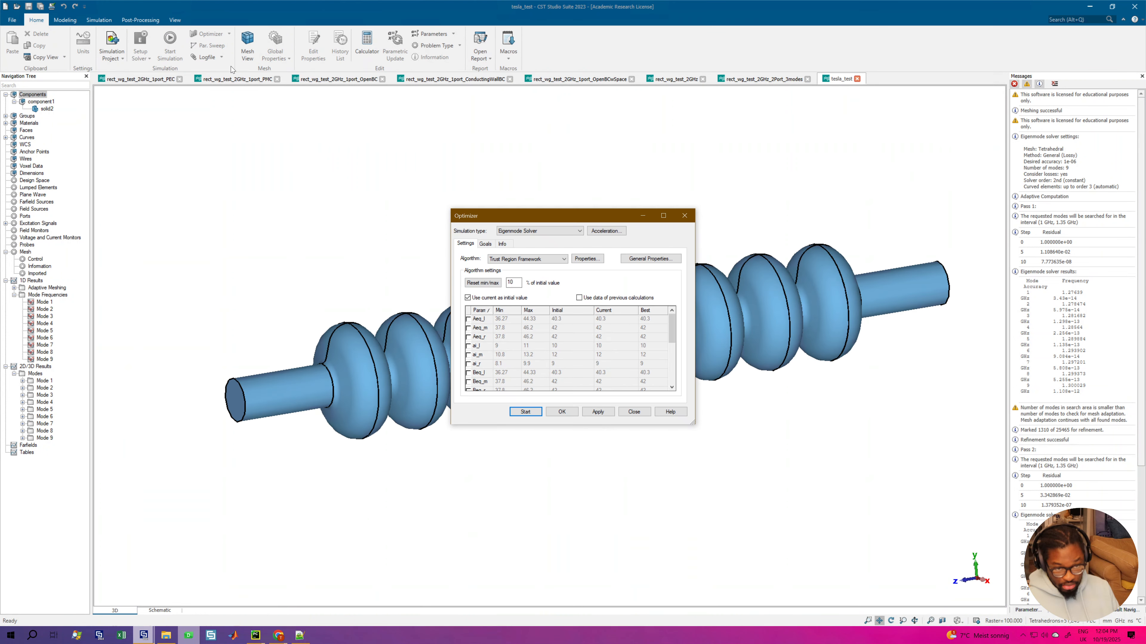
Step: Select Req as the parameter to optimize with the Trust Region Framework algorithm in the eigenmode optimizer, and show the optimizer goals
{"action": "left_click_drag", "start_coordinate": [518, 214], "coordinate": [506, 209]}
{"action": "scroll", "coordinate": [481, 346], "scroll_direction": "down", "scroll_amount": 4}
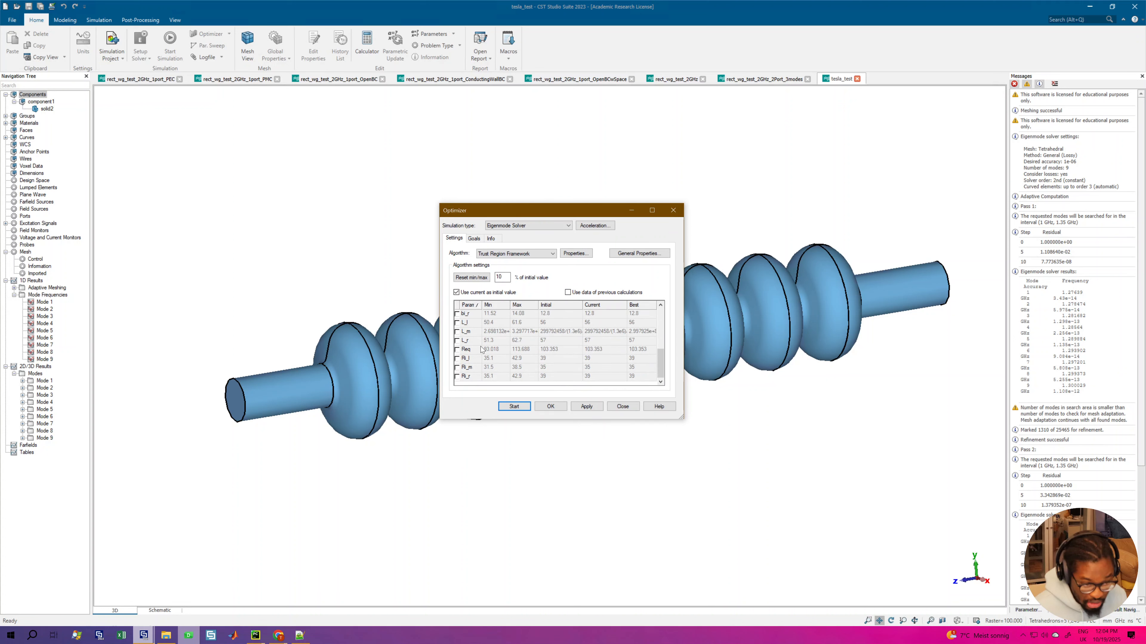
{"action": "left_click", "coordinate": [481, 348]}
{"action": "left_click", "coordinate": [498, 254]}
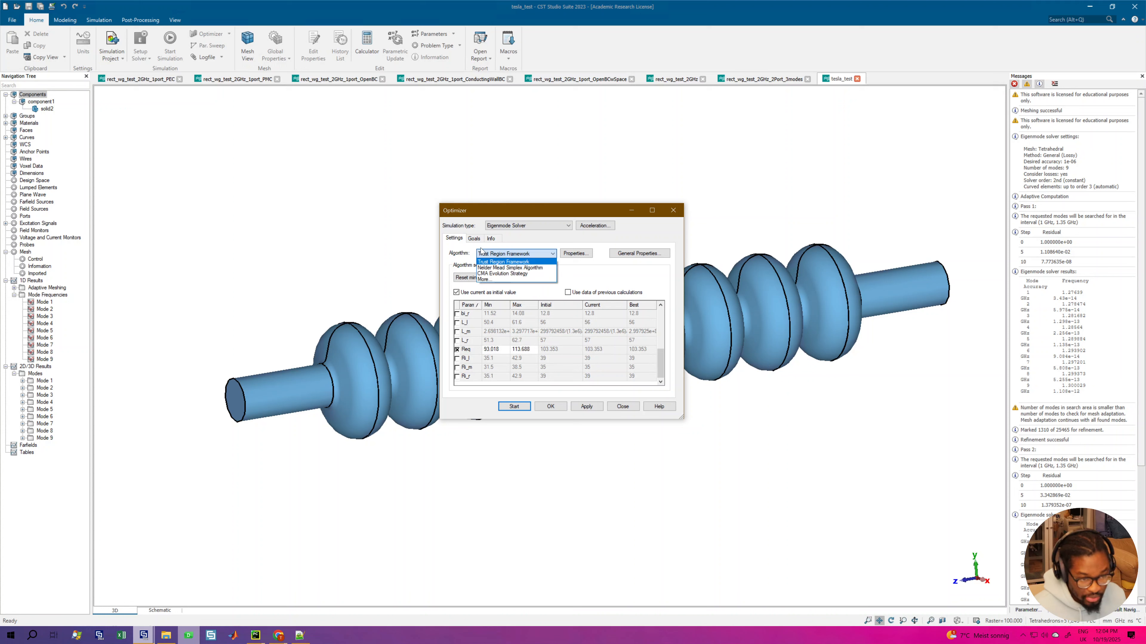
{"action": "left_click", "coordinate": [502, 263]}
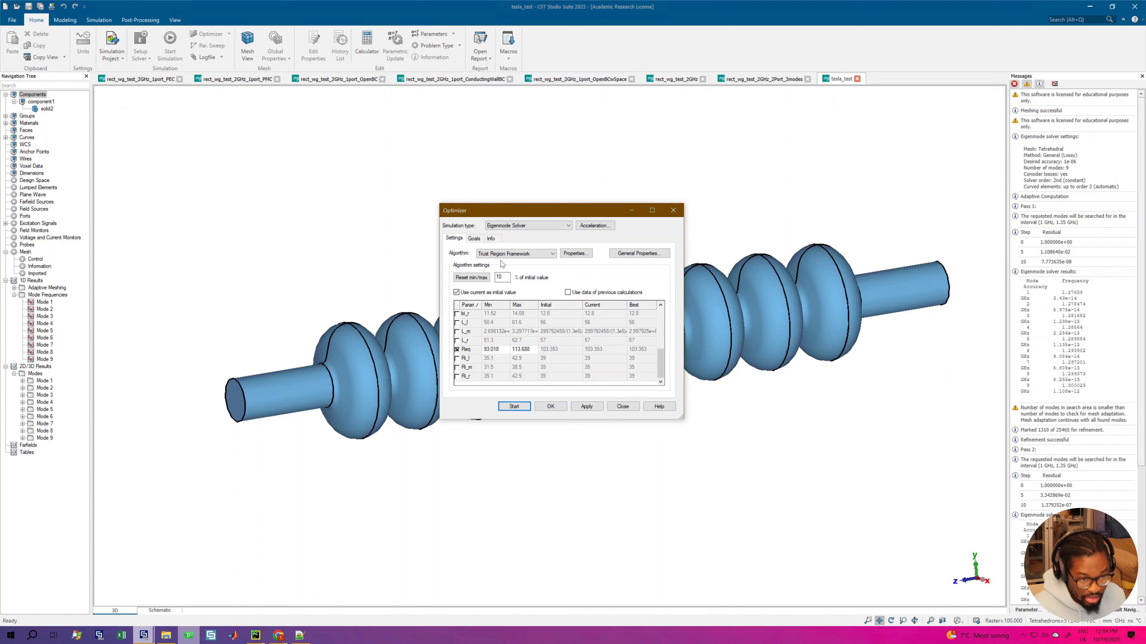
{"action": "left_click", "coordinate": [474, 239]}
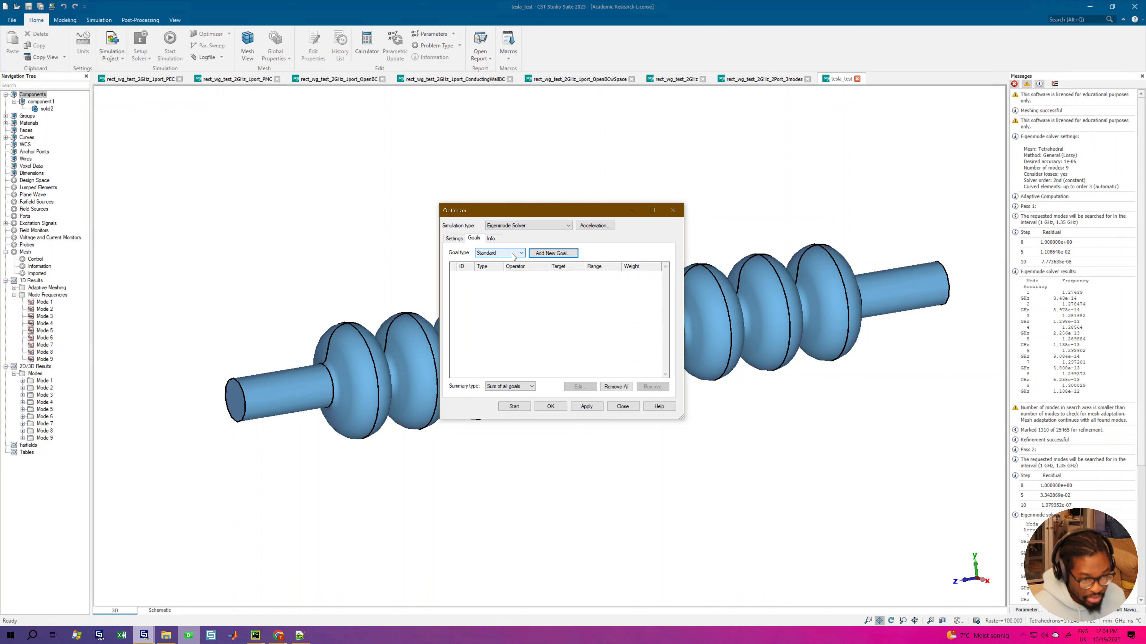
{"action": "left_click", "coordinate": [553, 253]}
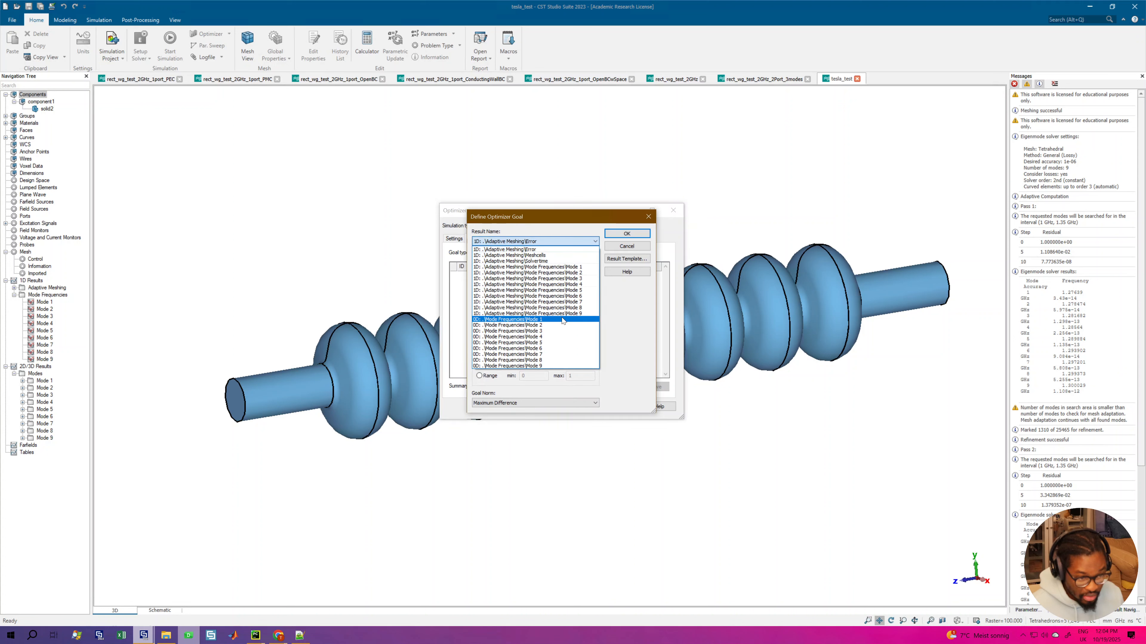
{"action": "left_click", "coordinate": [561, 317]}
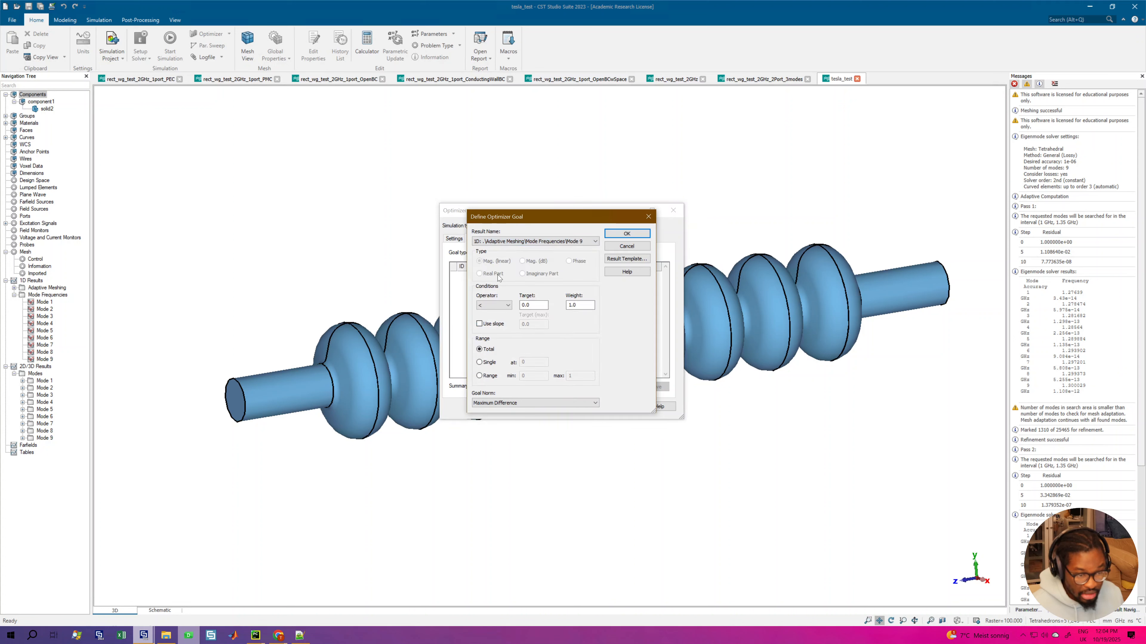
{"action": "left_click", "coordinate": [494, 305]}
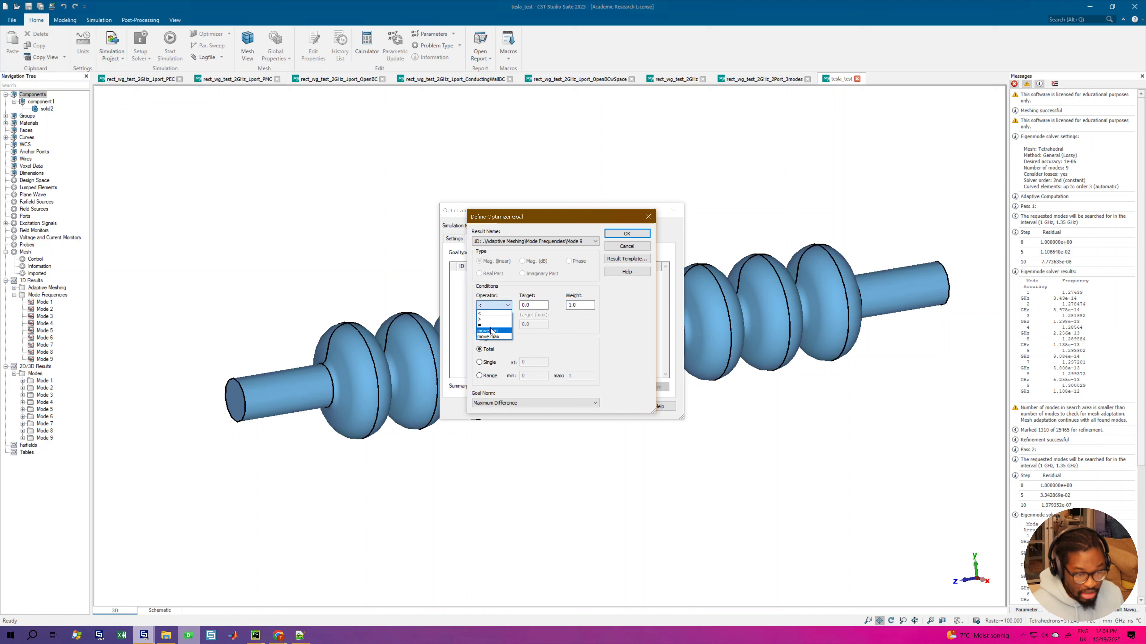
{"action": "left_click", "coordinate": [492, 325]}
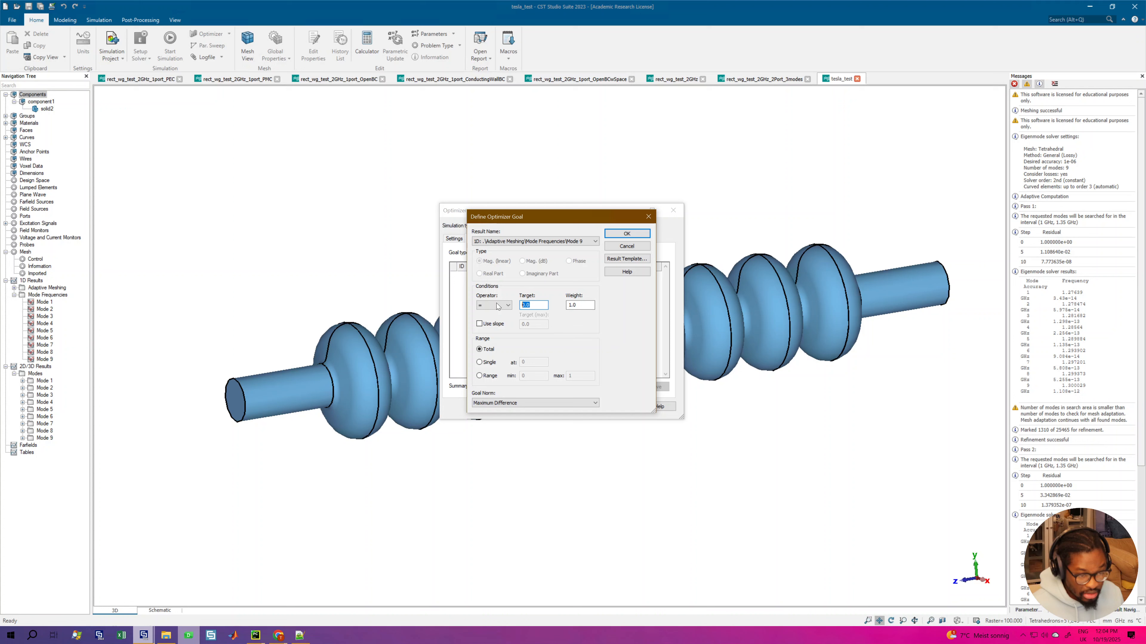
{"action": "type", "text": "1.3"}
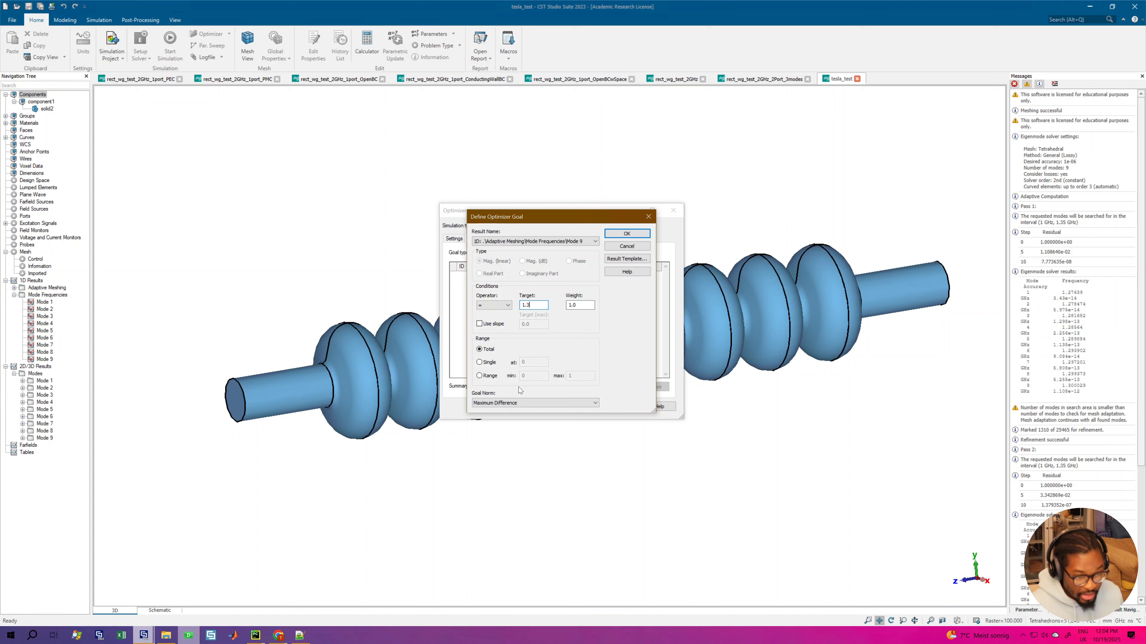
{"action": "left_click", "coordinate": [514, 403]}
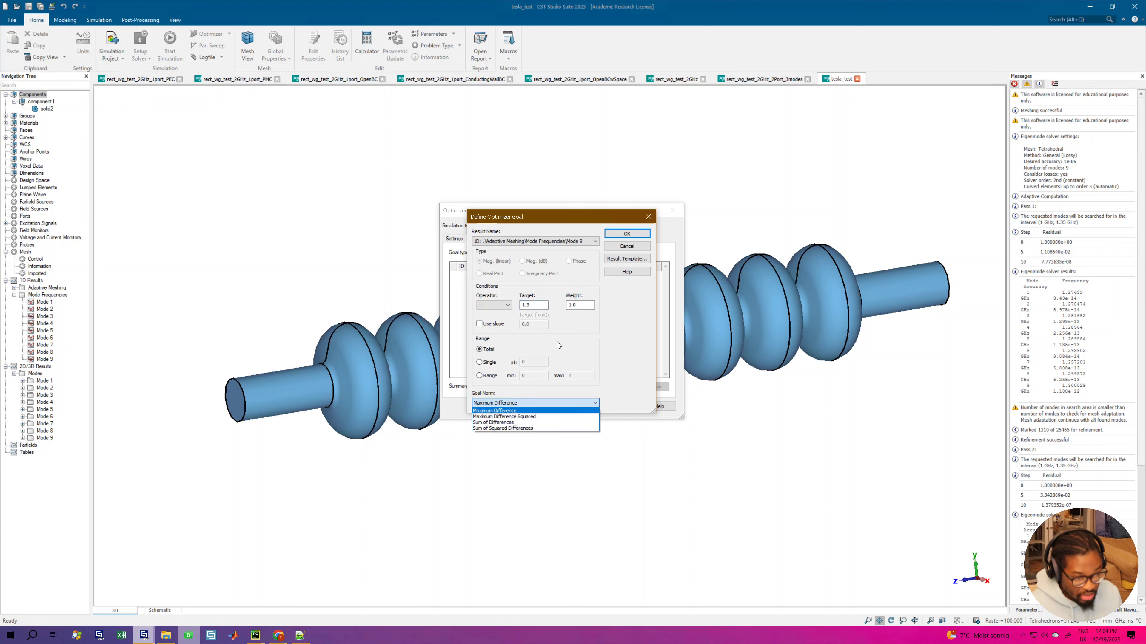
{"action": "left_click", "coordinate": [615, 328]}
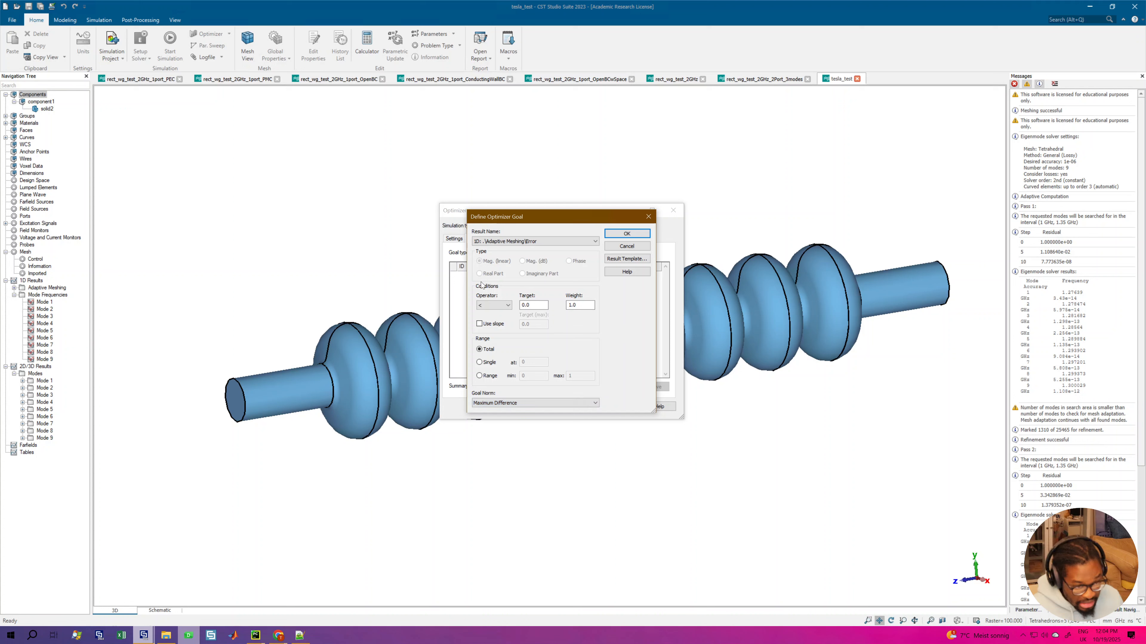
{"action": "left_click", "coordinate": [496, 305]}
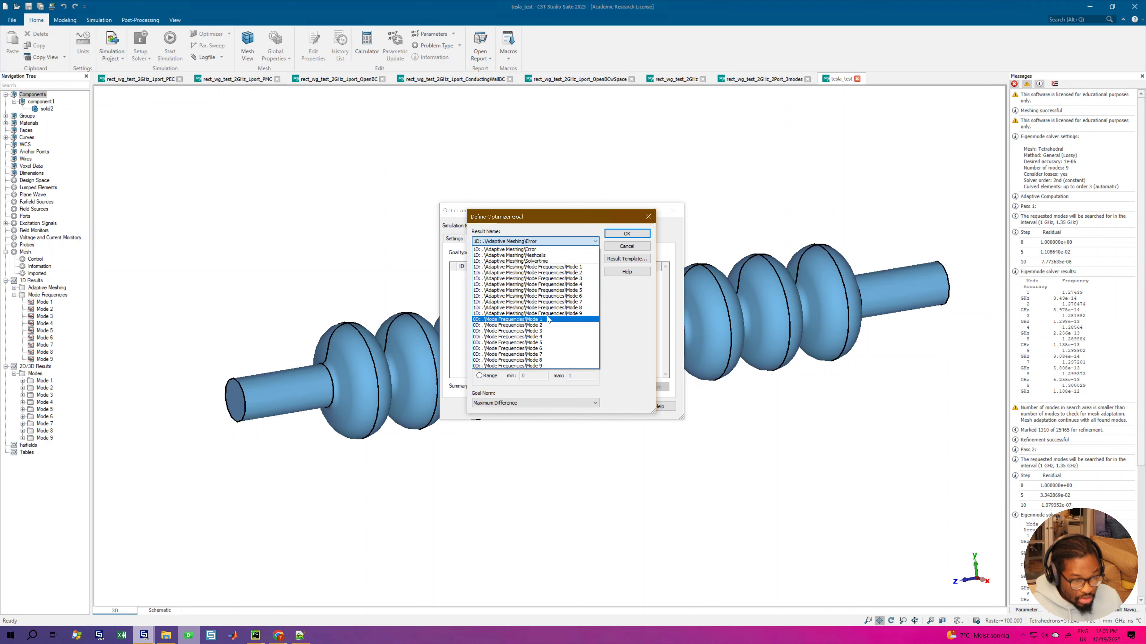
Step: Add an optimizer goal requiring the adaptive-meshing frequency of Mode 9 to equal 1300, with total range and weight 1.0
{"action": "left_click", "coordinate": [547, 314]}
{"action": "left_click", "coordinate": [533, 305]}
{"action": "type", "text": "1"}
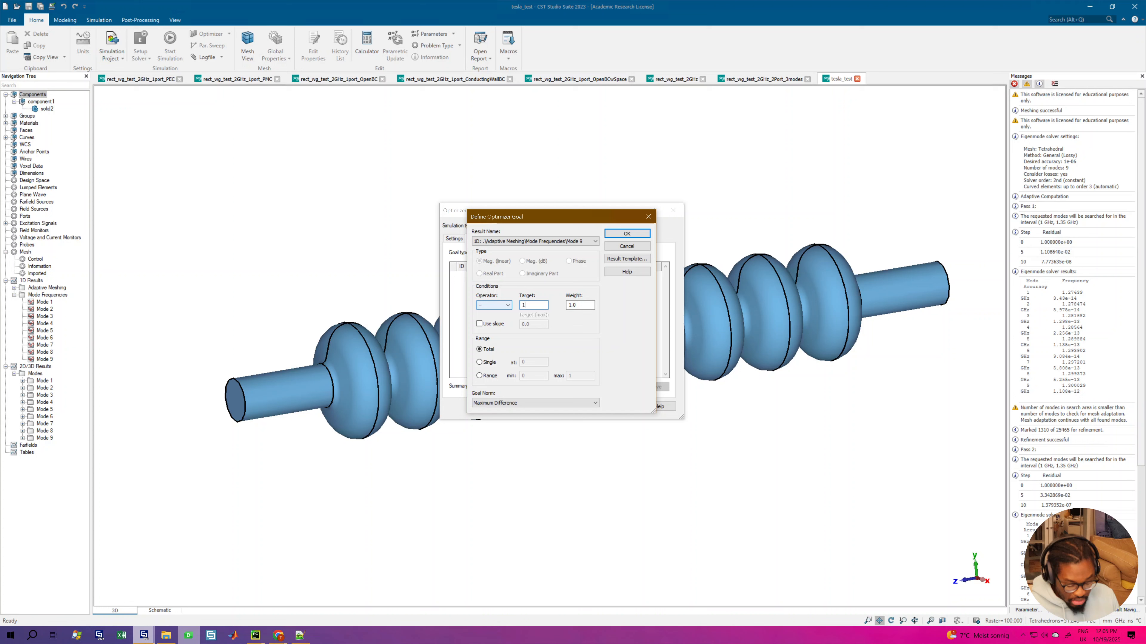
{"action": "type", "text": "300"}
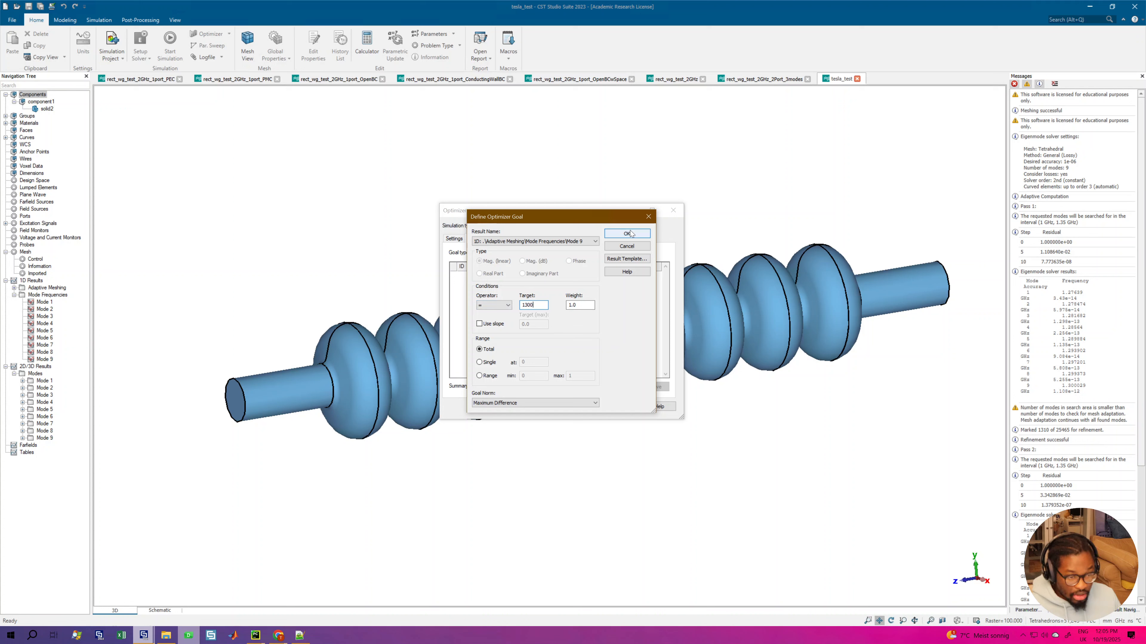
{"action": "left_click", "coordinate": [627, 233]}
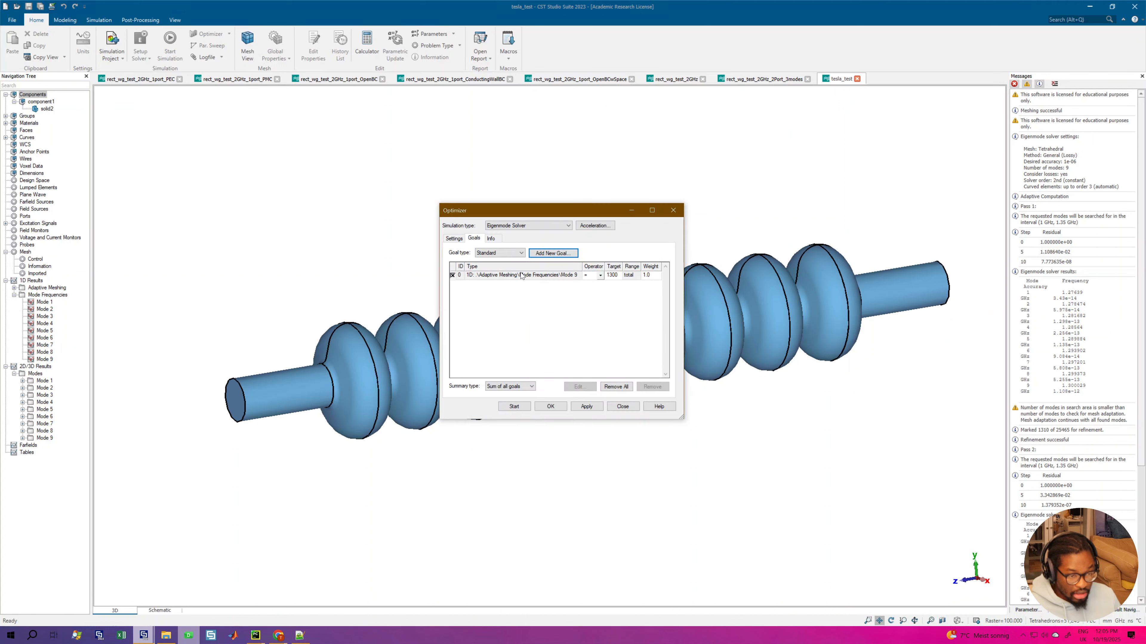
{"action": "left_click", "coordinate": [520, 276]}
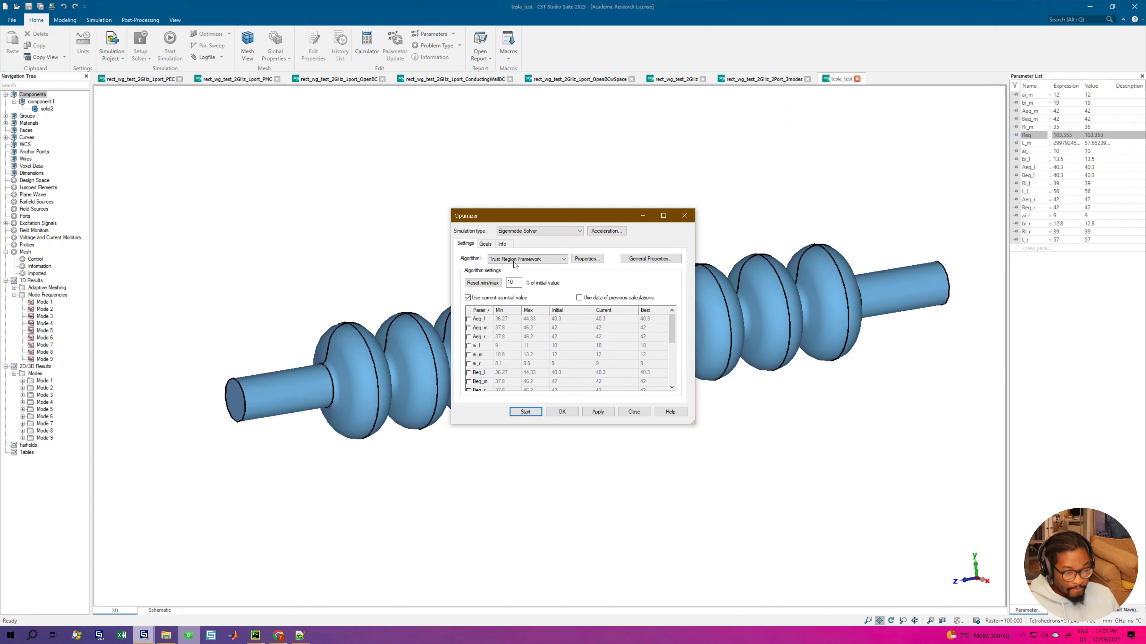
Step: Switch to the browser and return to the first page of the TESLA cavities paper
{"action": "key", "text": "Return"}
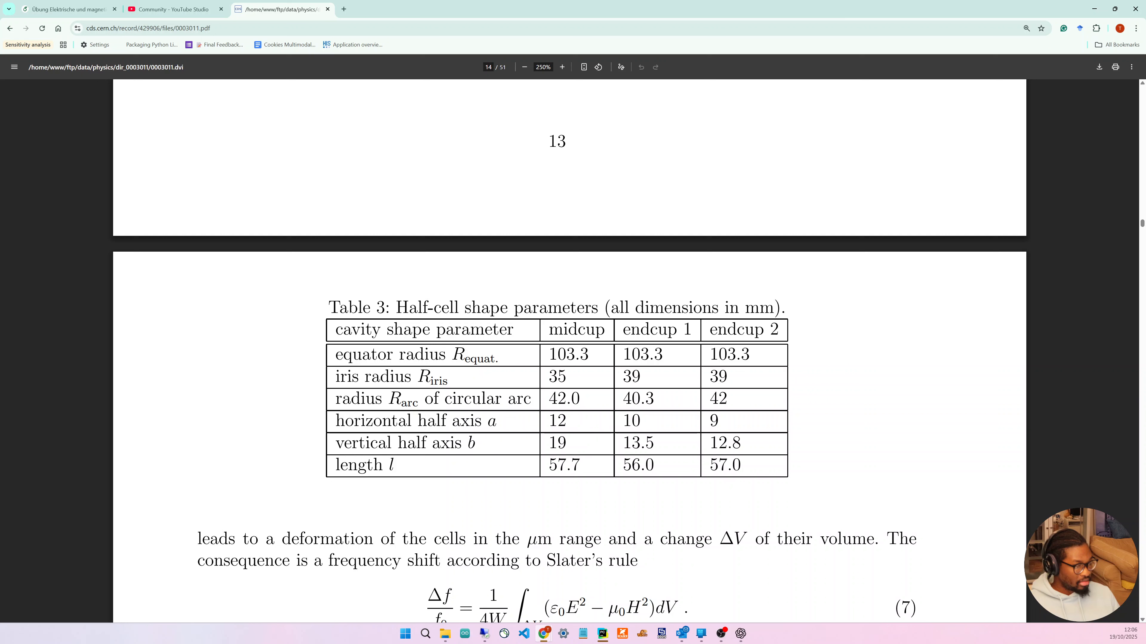
{"action": "key", "text": "Home"}
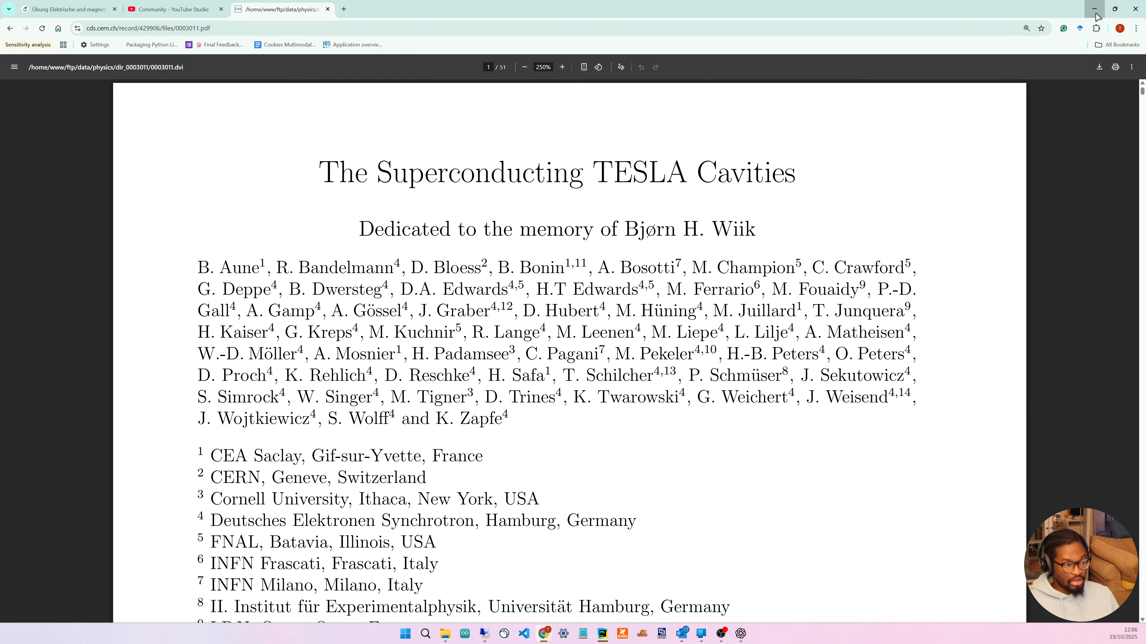